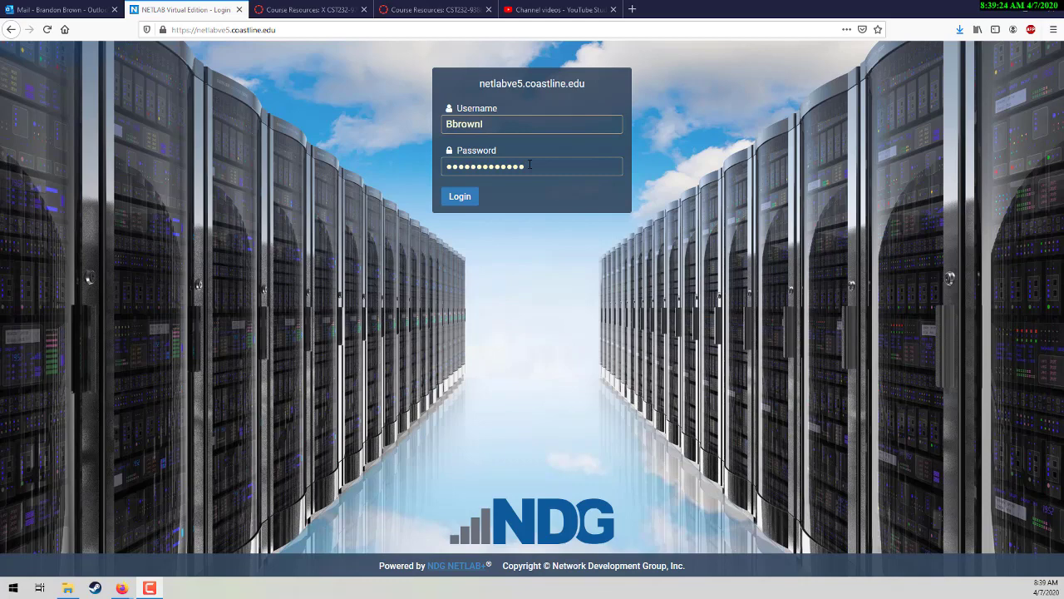
Step: Log in to netlabve5.coastline.edu with the instructor account credentials
left_click(451, 199)
Step: Finish signing in, then start a New Lab Reservation scheduled for yourself
left_click(456, 198)
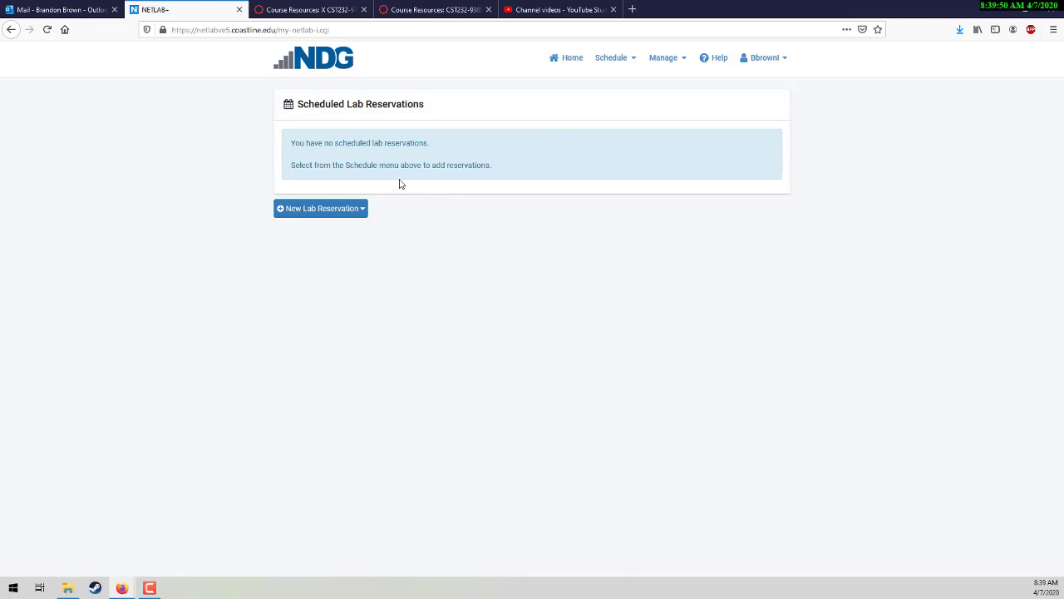
left_click(315, 211)
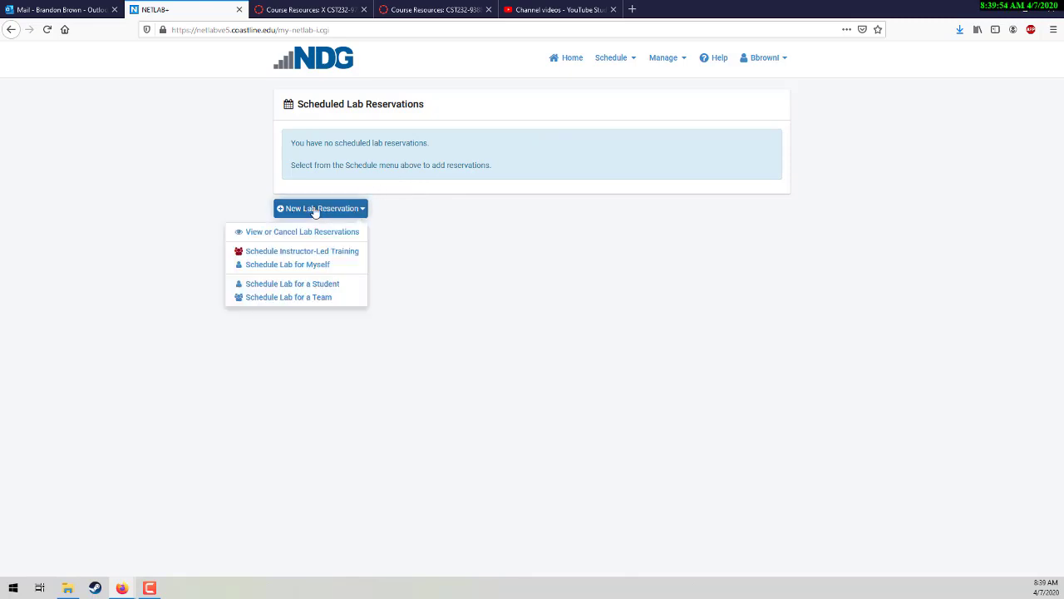
left_click(285, 264)
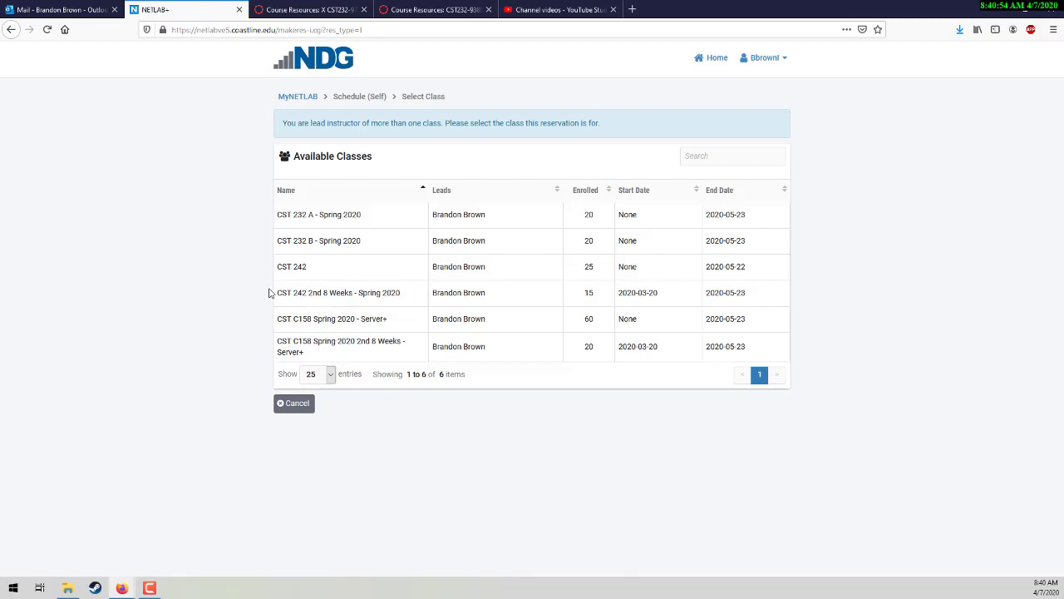
Step: Select CST 232 B - Spring 2020 from the Available Classes table
left_click(306, 243)
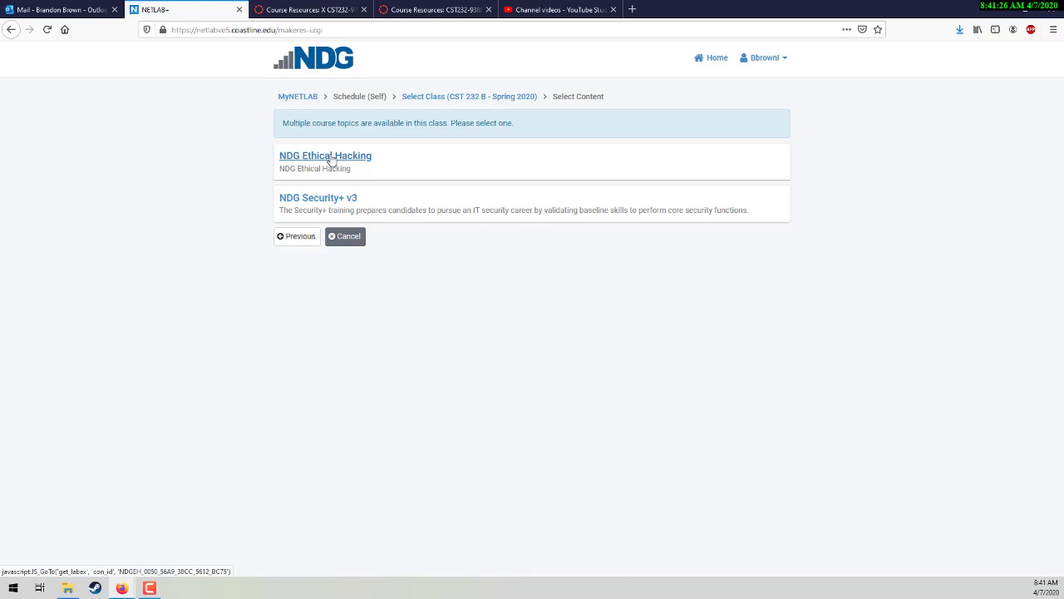
Step: In the Canvas course, browse Modules and expand Module 01 - Hacking - The Next Generation
left_click(418, 9)
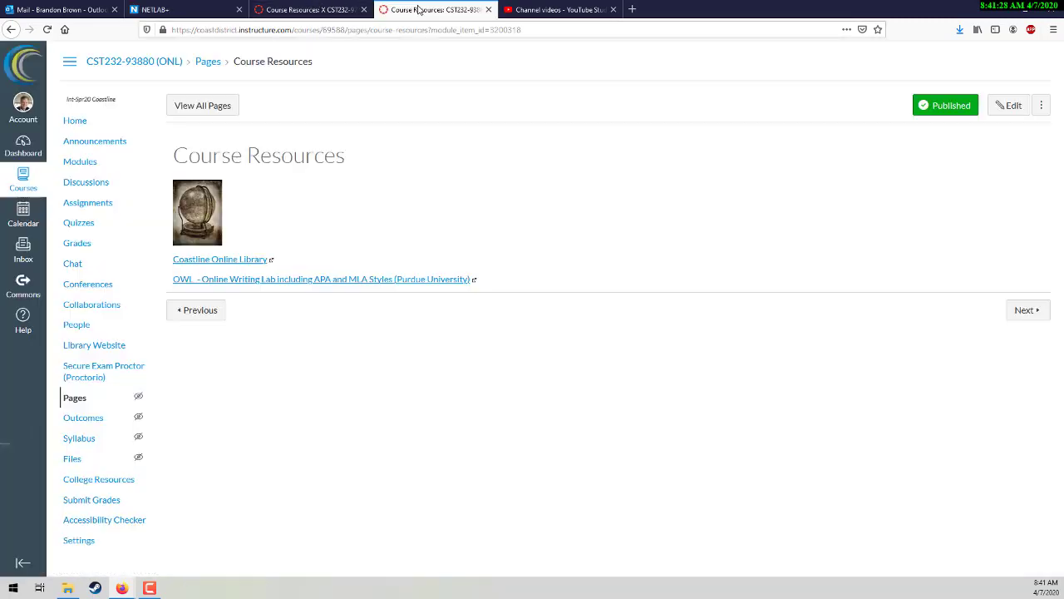
left_click(85, 163)
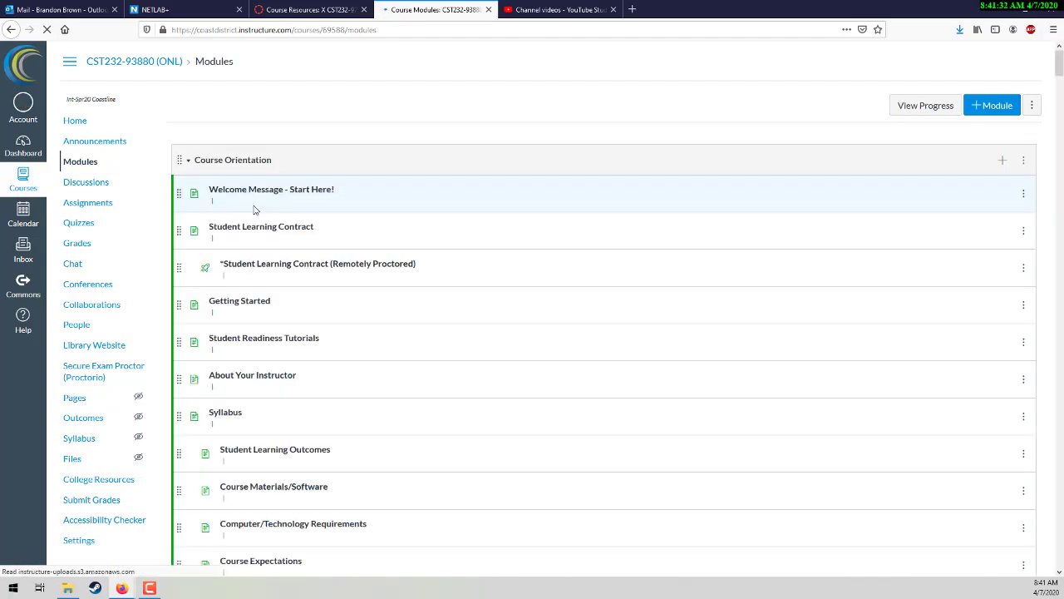
scroll(224, 230, "down", 10)
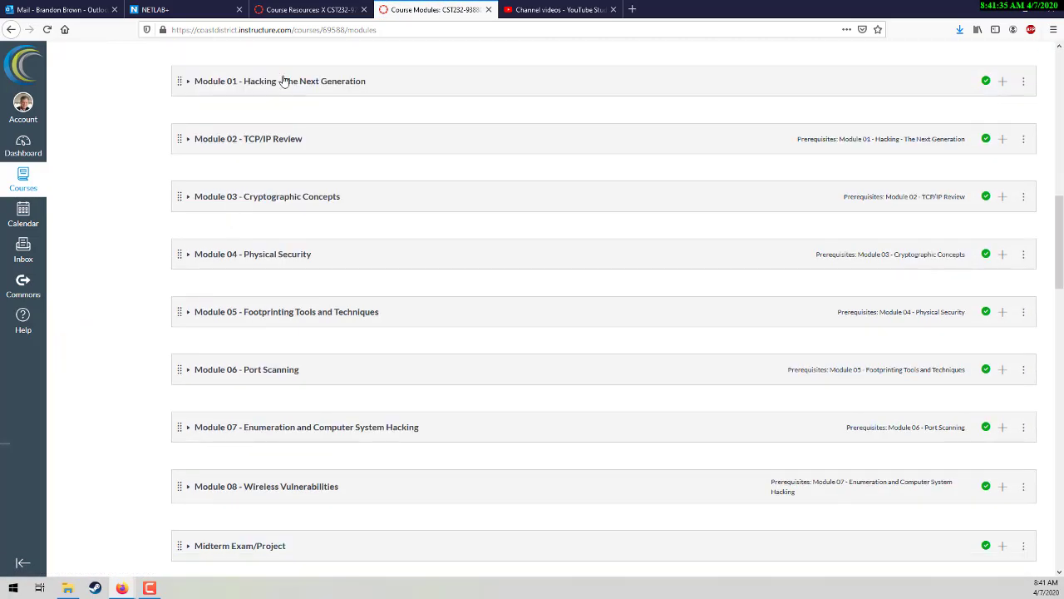
left_click(283, 81)
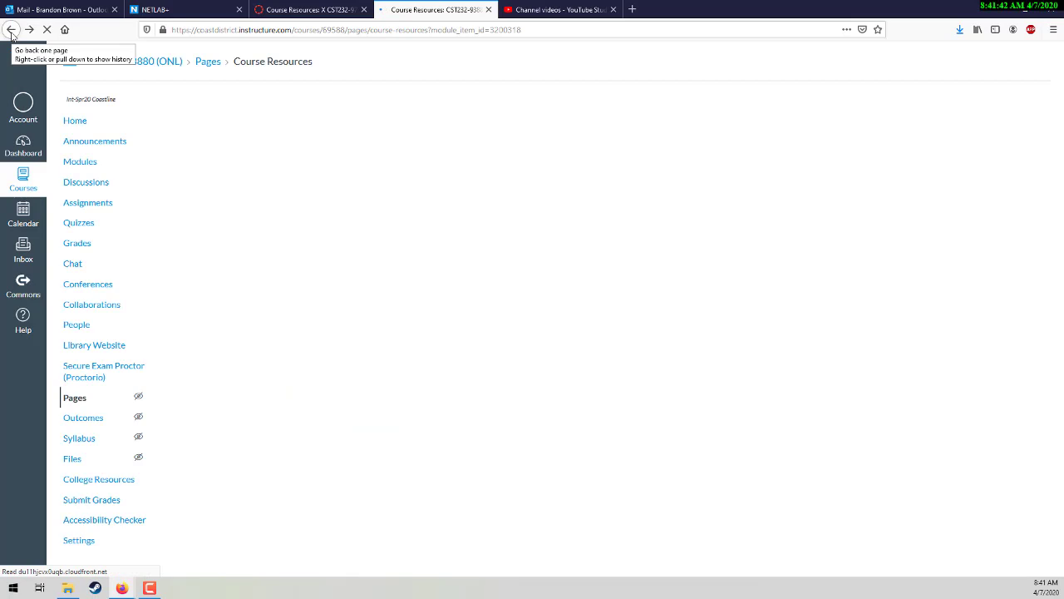
Step: Pick NDG Ethical Hacking Lab 11: Network Analysis, draft a Pod 2 booking for now, then cancel it
left_click(176, 12)
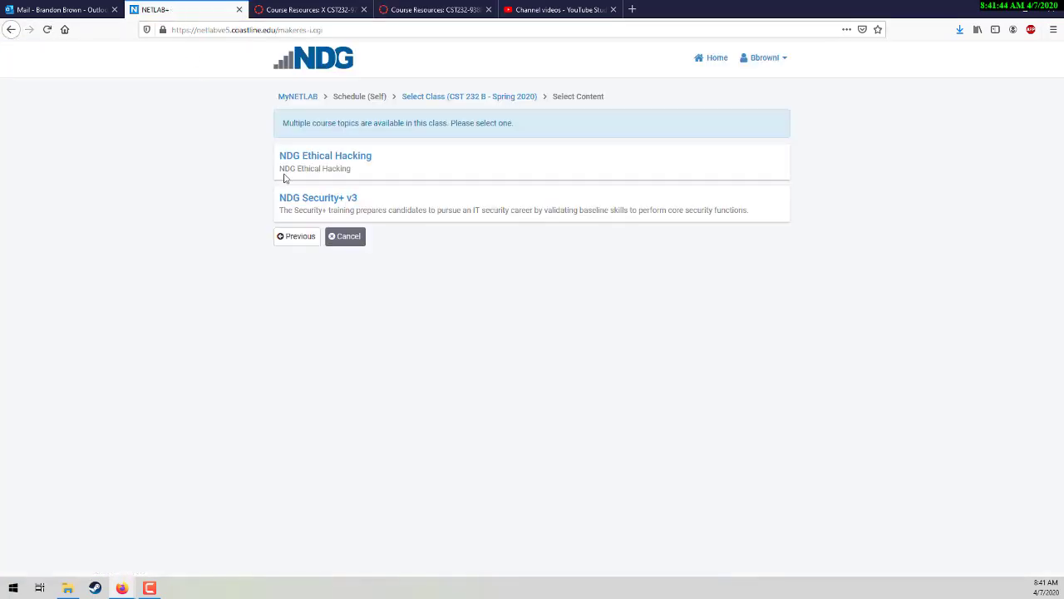
left_click(335, 163)
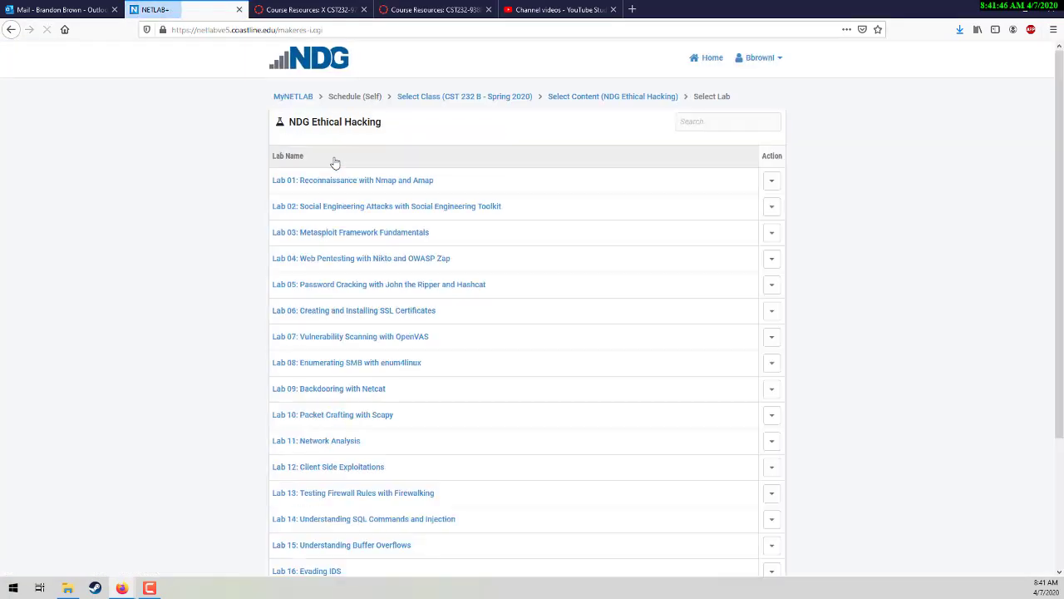
left_click(319, 443)
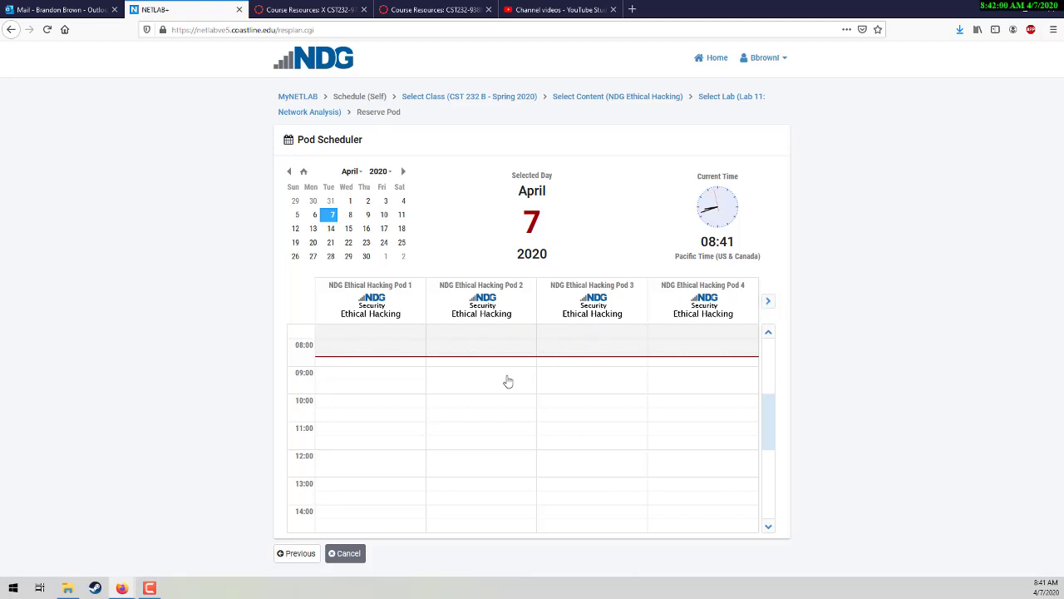
scroll(673, 426, "down", 5)
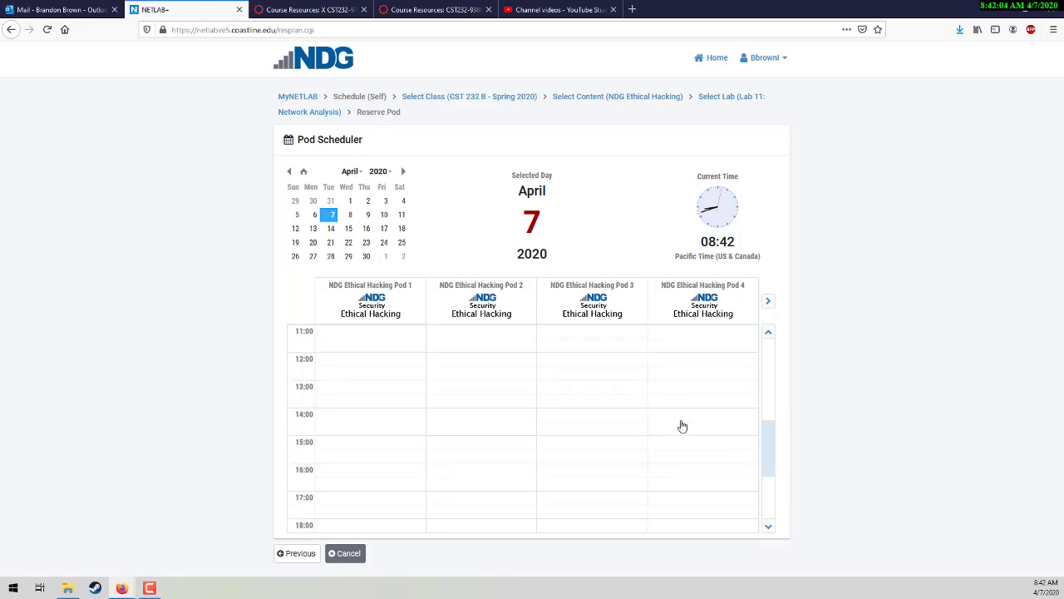
scroll(682, 426, "up", 7)
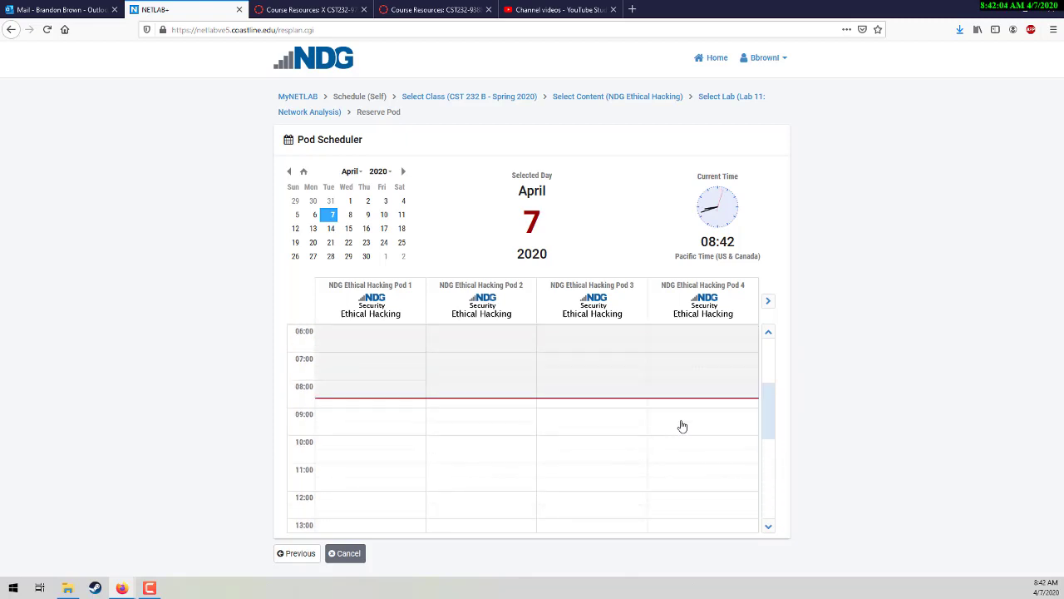
left_click(465, 406)
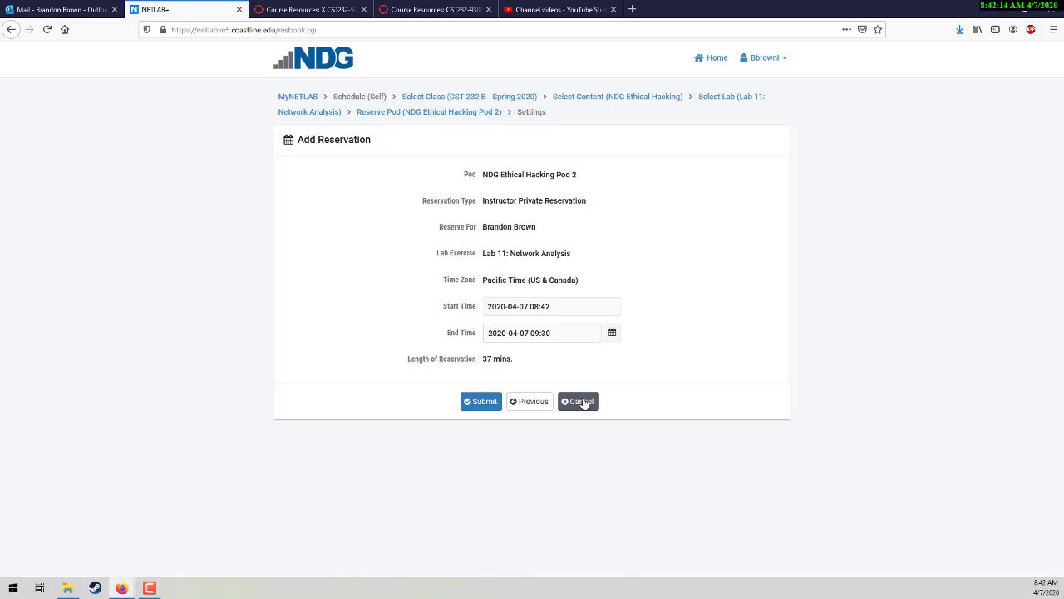
left_click(582, 402)
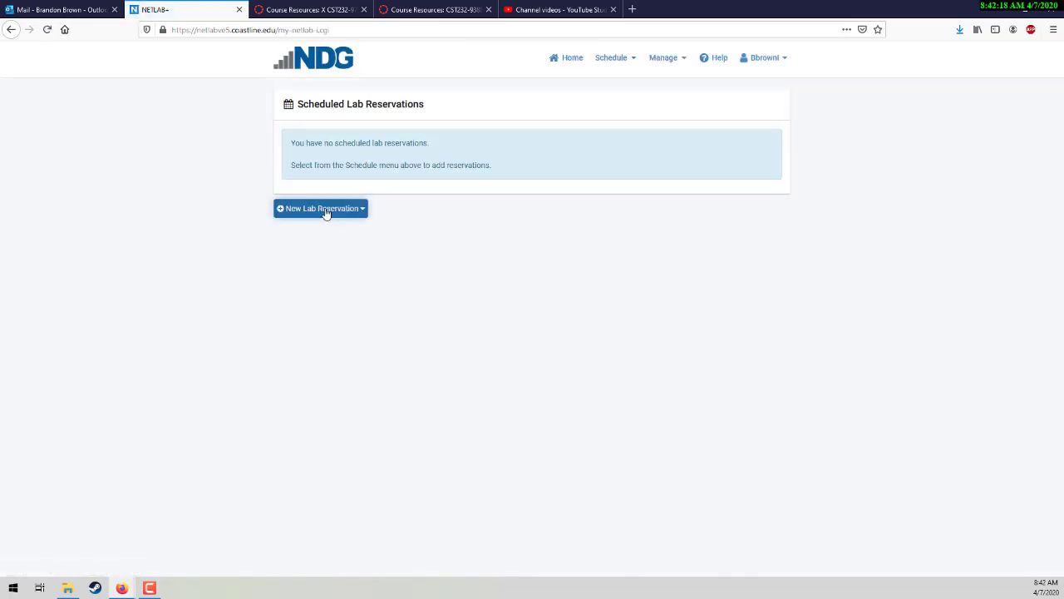
Step: Restart a self-reservation for CST 232 B, NDG Ethical Hacking, Lab 11, and view April 9
left_click(324, 209)
left_click(291, 266)
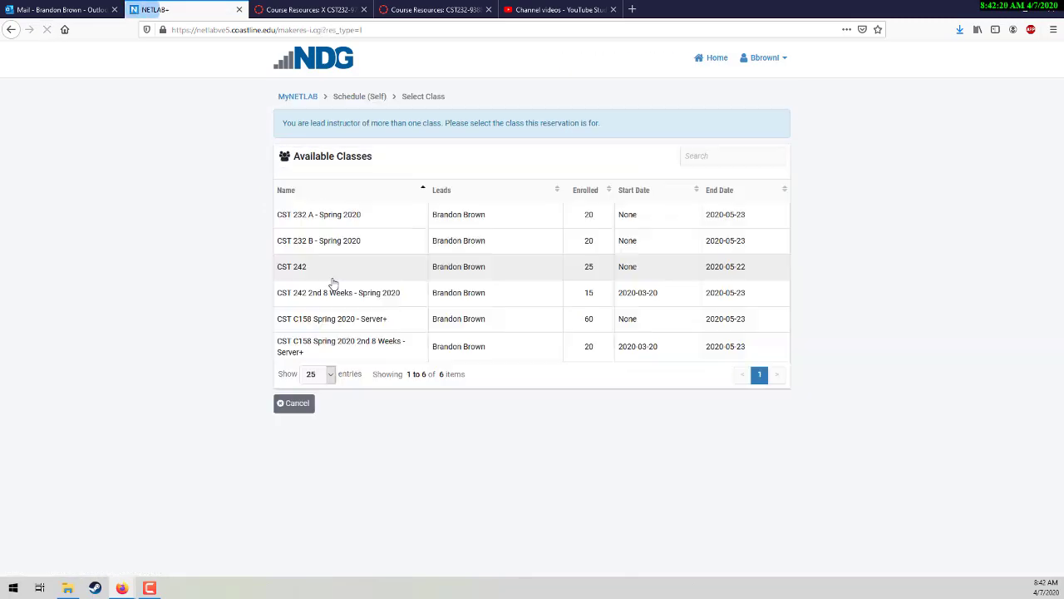
left_click(324, 243)
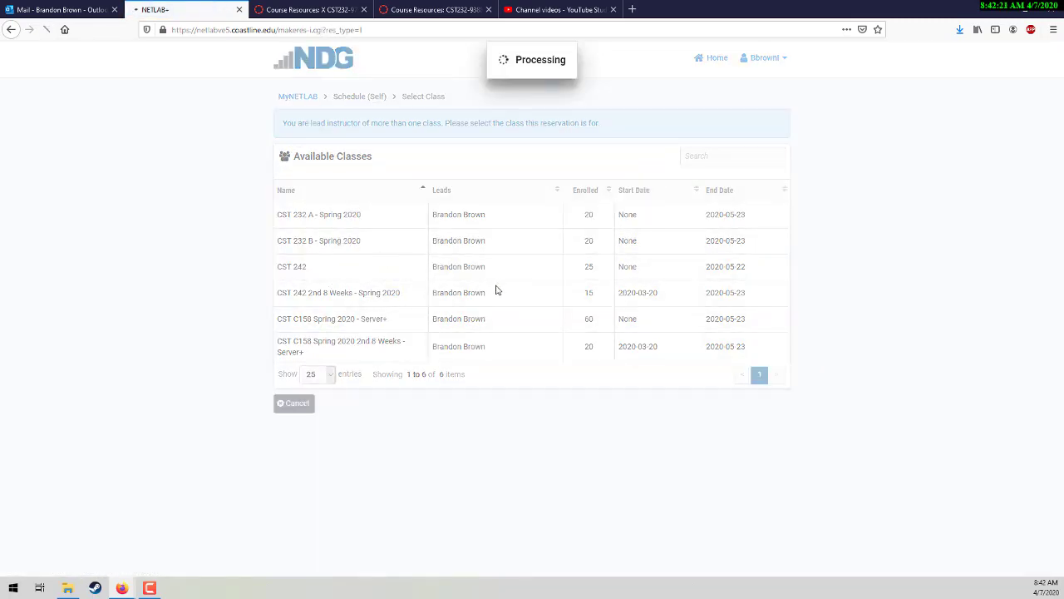
left_click(336, 156)
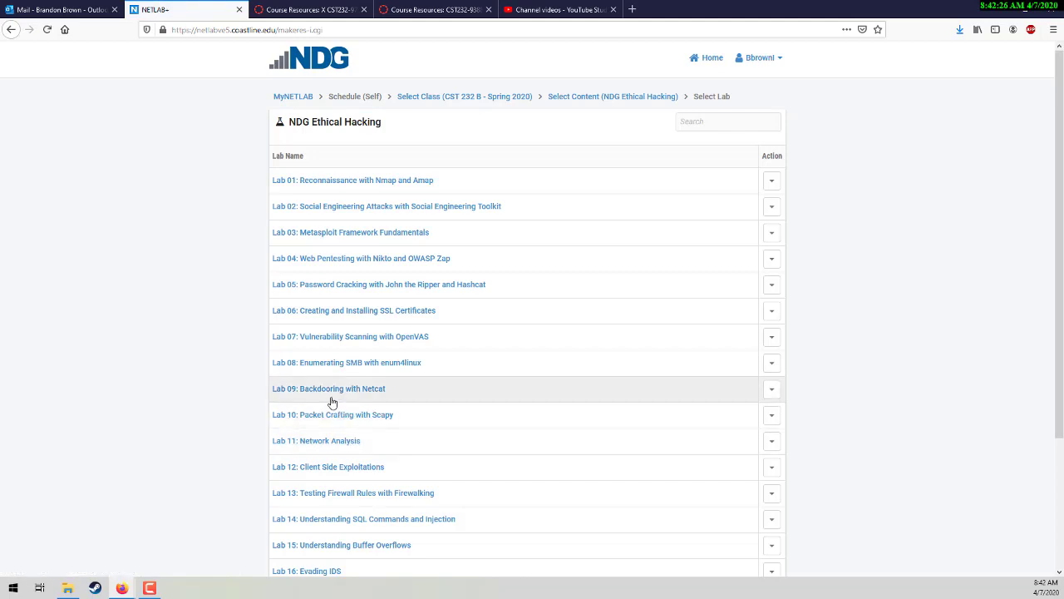
left_click(346, 443)
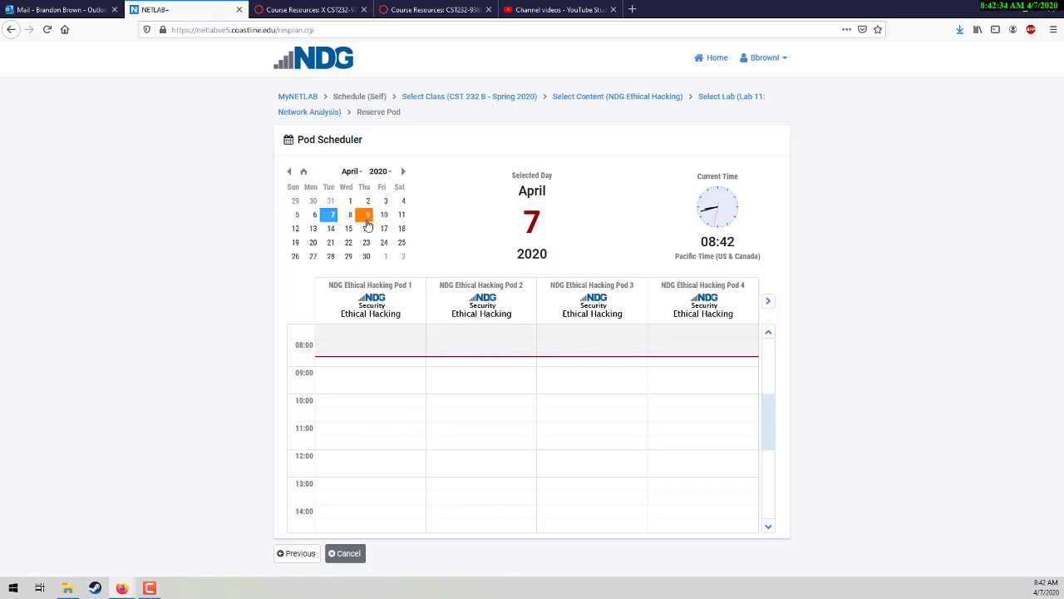
left_click(366, 216)
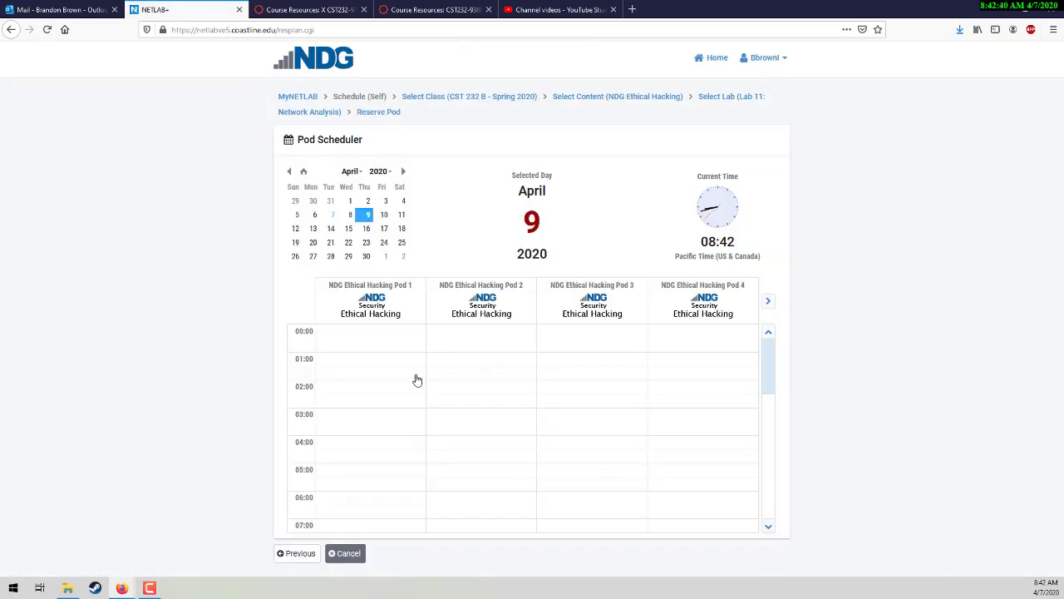
scroll(417, 380, "down", 5)
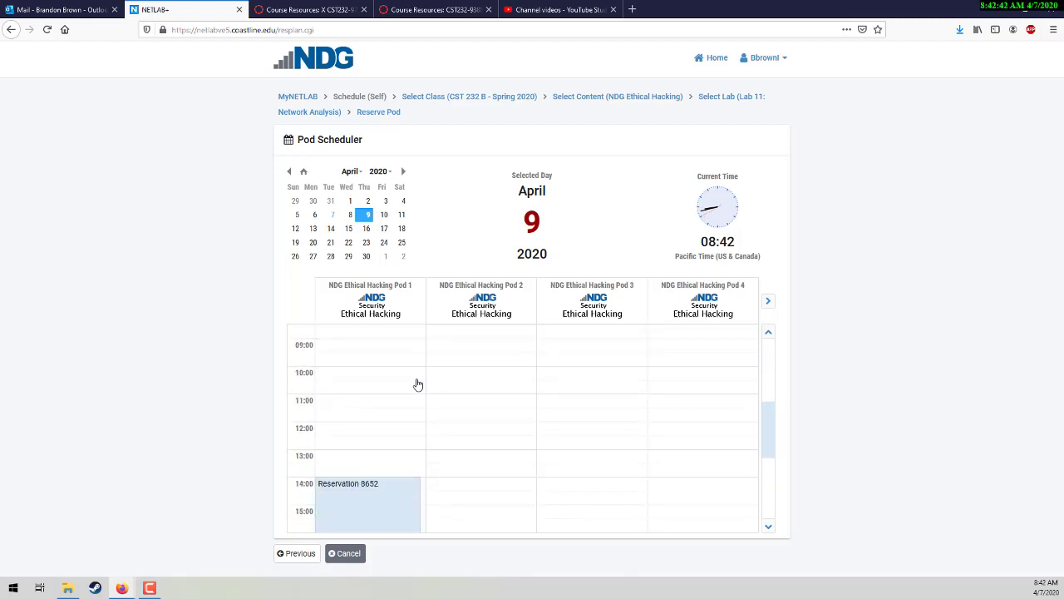
scroll(417, 384, "down", 2)
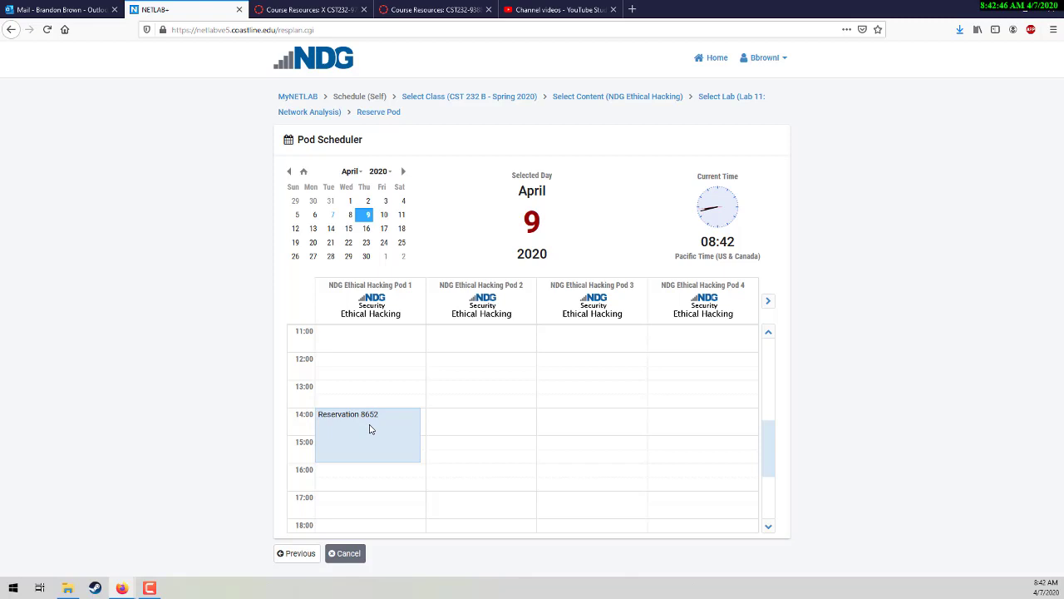
scroll(465, 414, "down", 3)
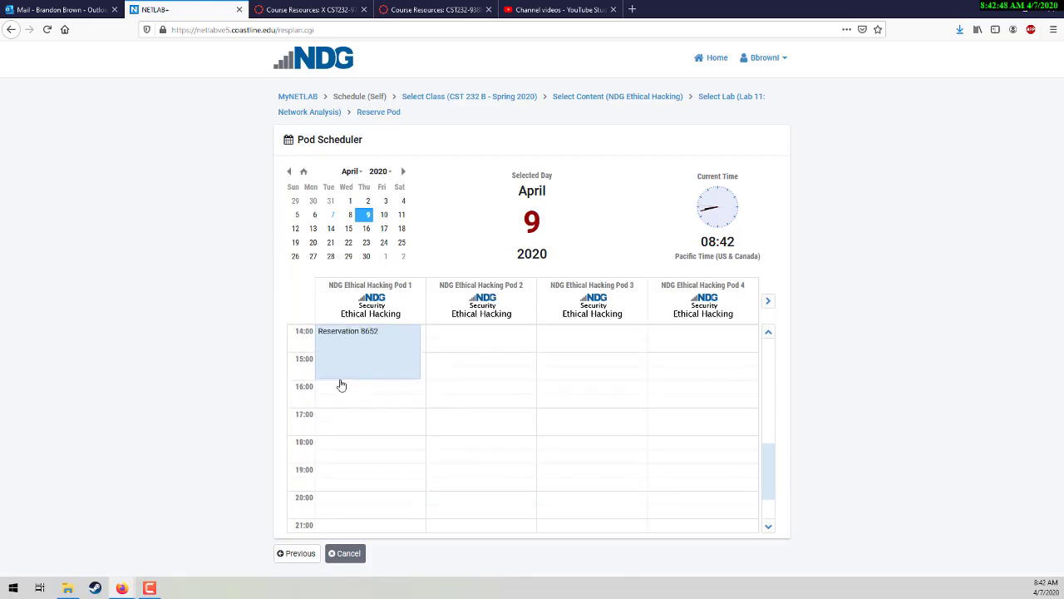
scroll(341, 385, "up", 1)
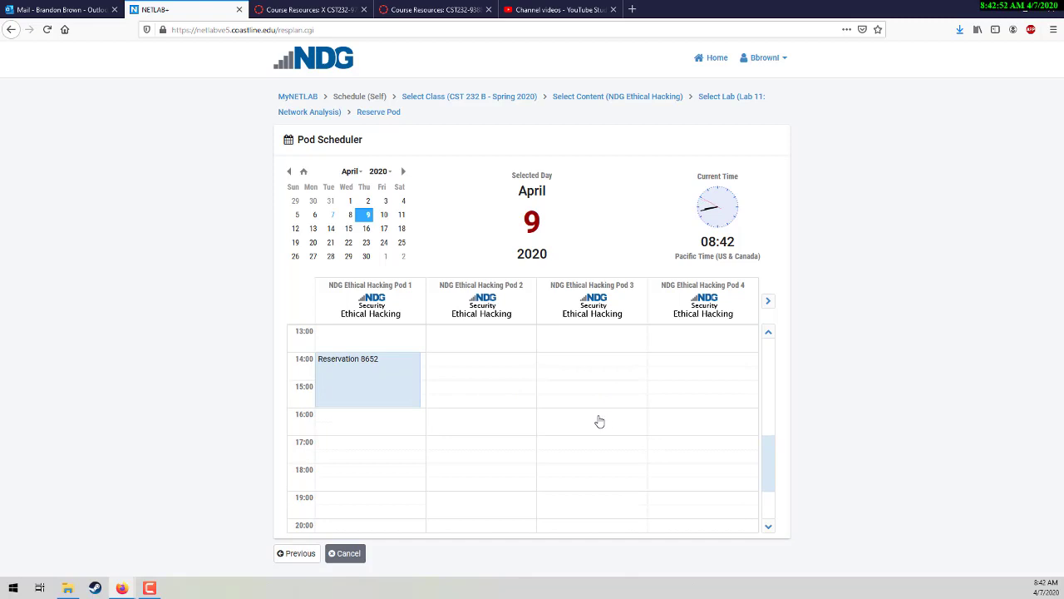
Step: Draft a Pod 3 booking on April 9 from 14:00 to 16:00, then cancel it
left_click(598, 364)
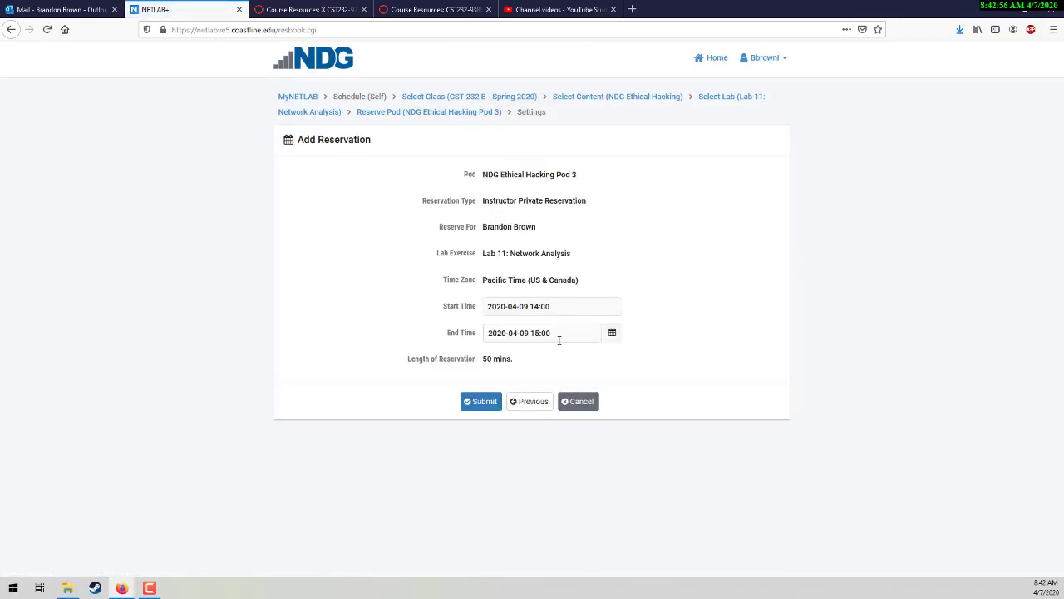
left_click(587, 332)
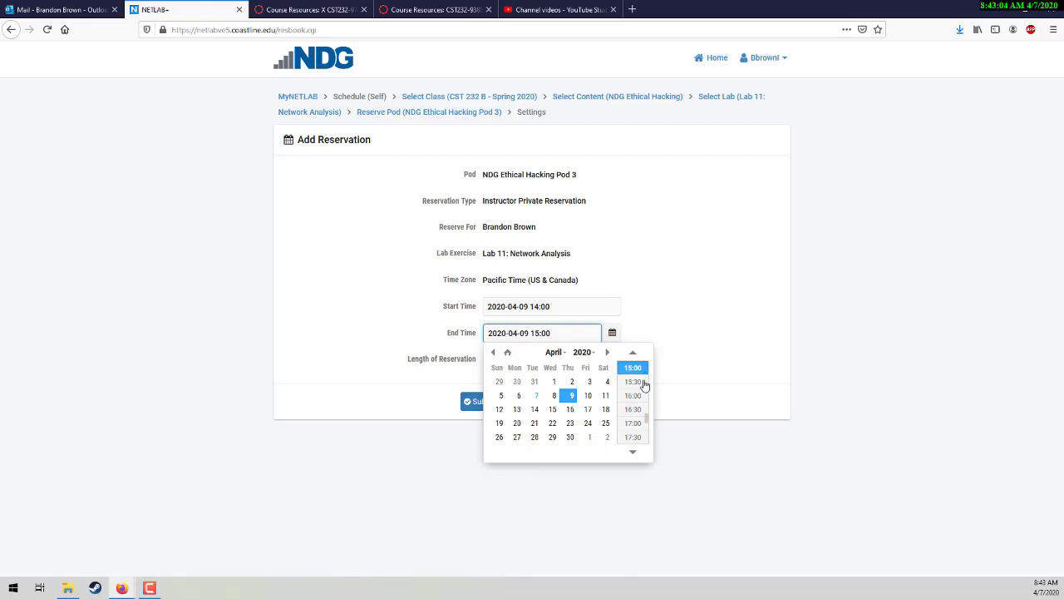
left_click(632, 396)
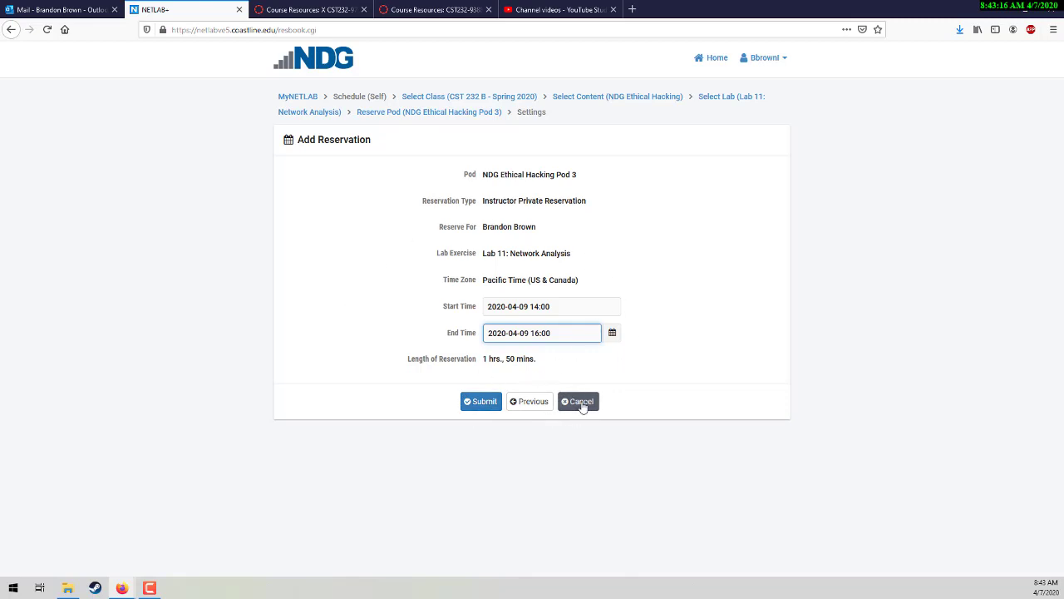
left_click(579, 401)
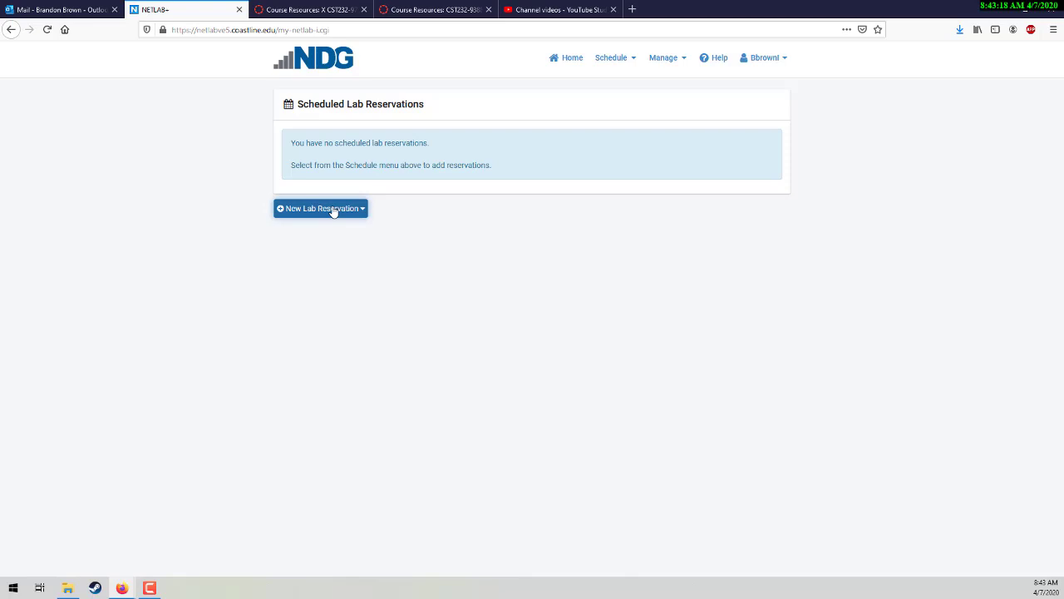
Step: Start a new self-reservation for CST 232 B, NDG Ethical Hacking, Lab 11: Network Analysis
left_click(333, 211)
left_click(287, 264)
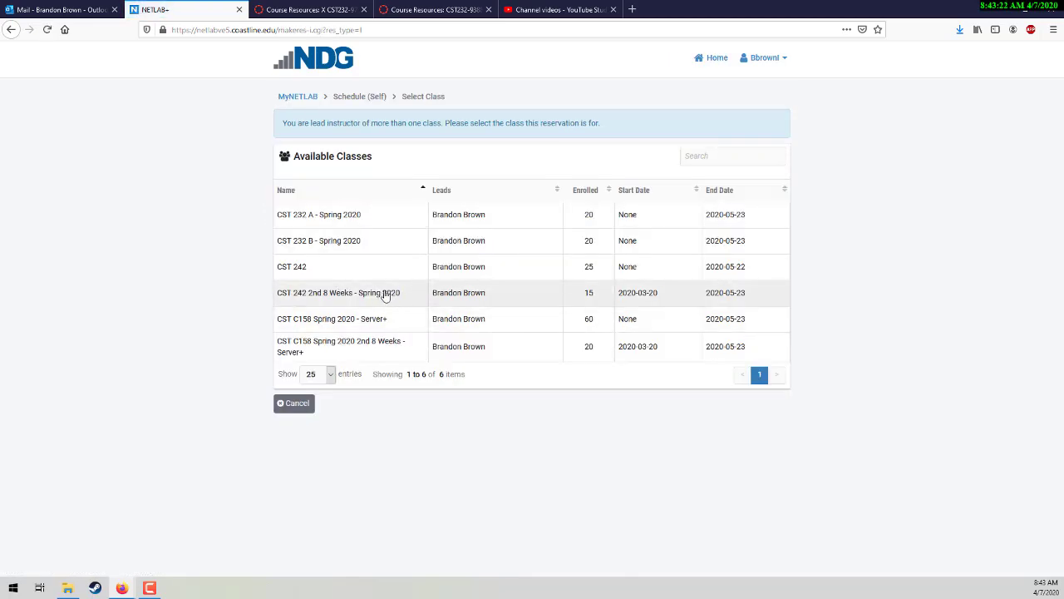
left_click(352, 247)
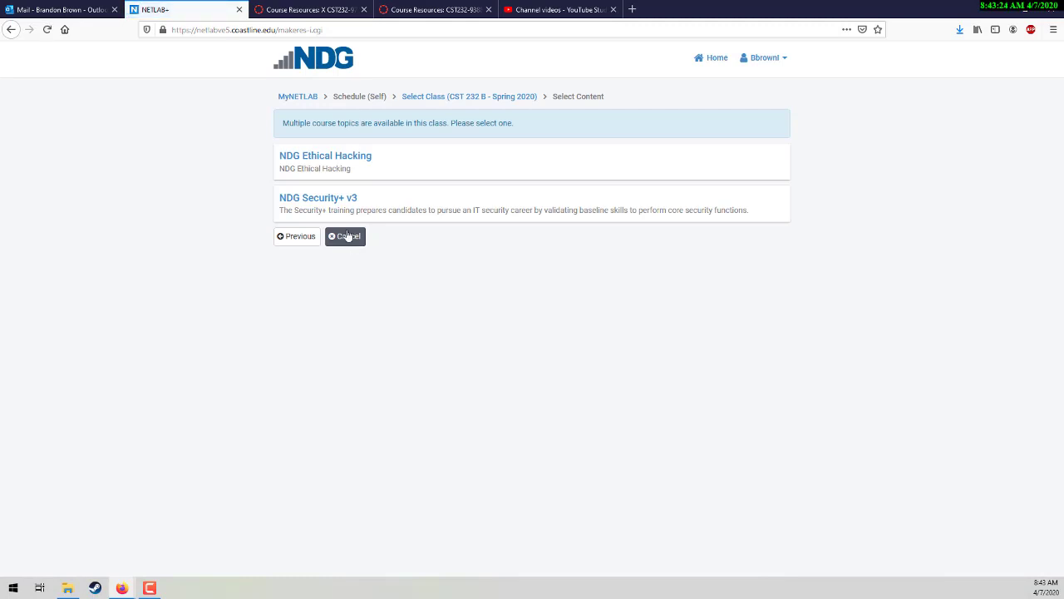
left_click(342, 160)
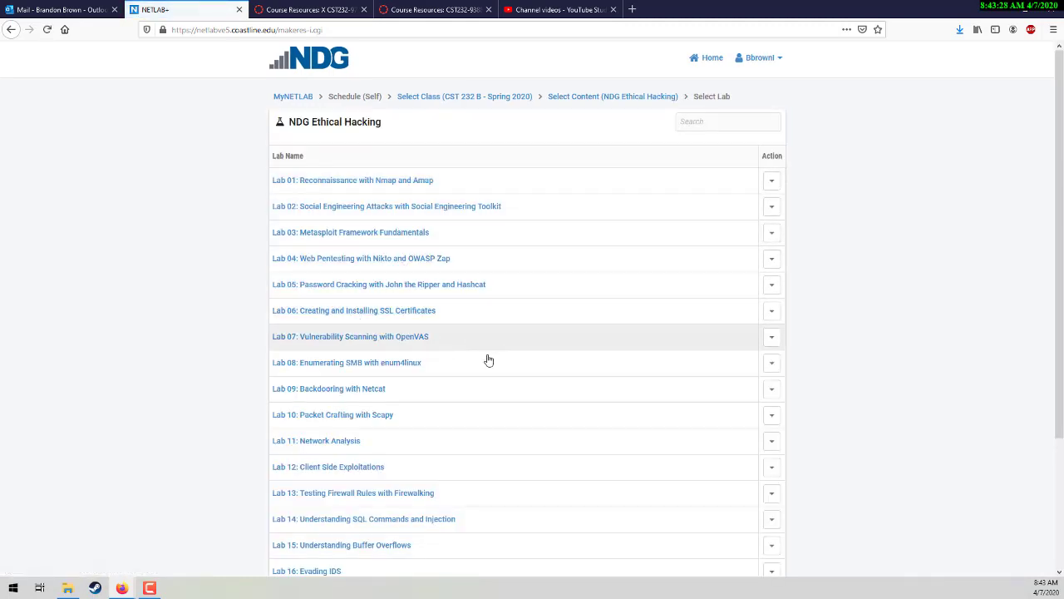
left_click(346, 443)
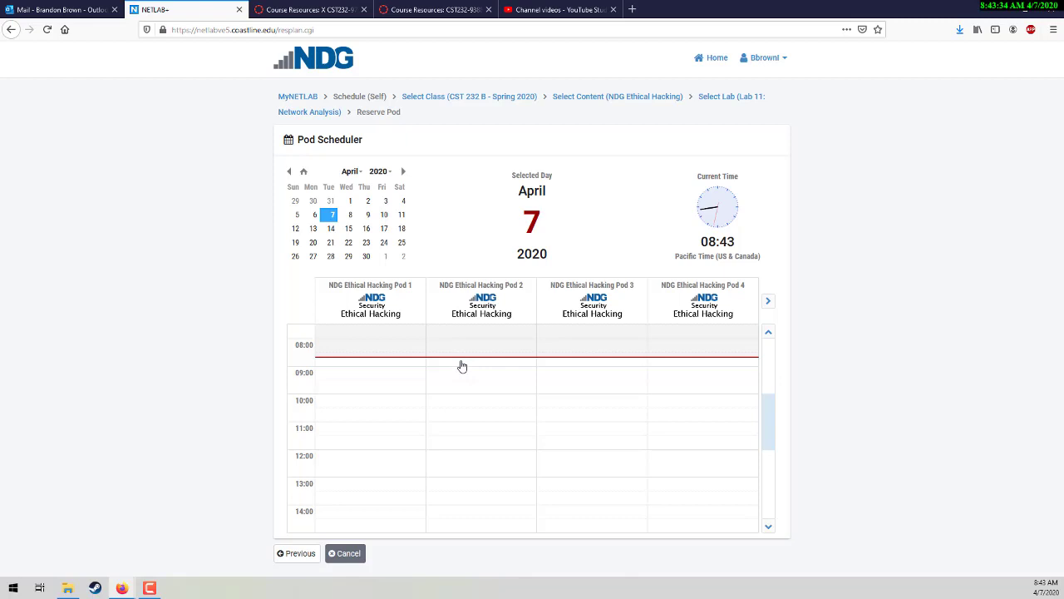
Step: Book Pod 2 from the 08:00 slot ending at 11:00 and submit it
left_click(462, 366)
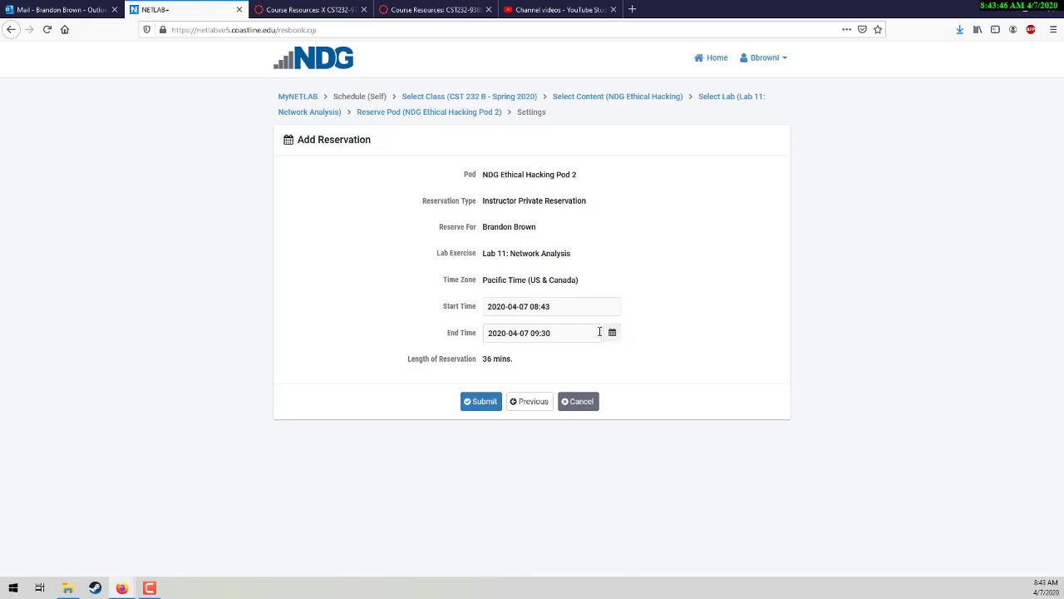
left_click(594, 333)
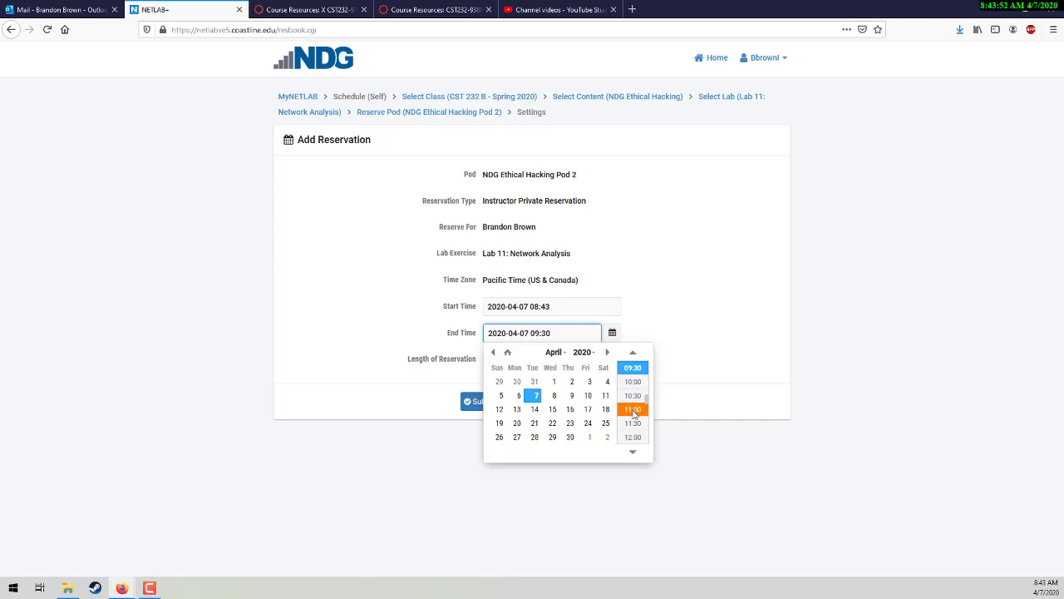
left_click(633, 410)
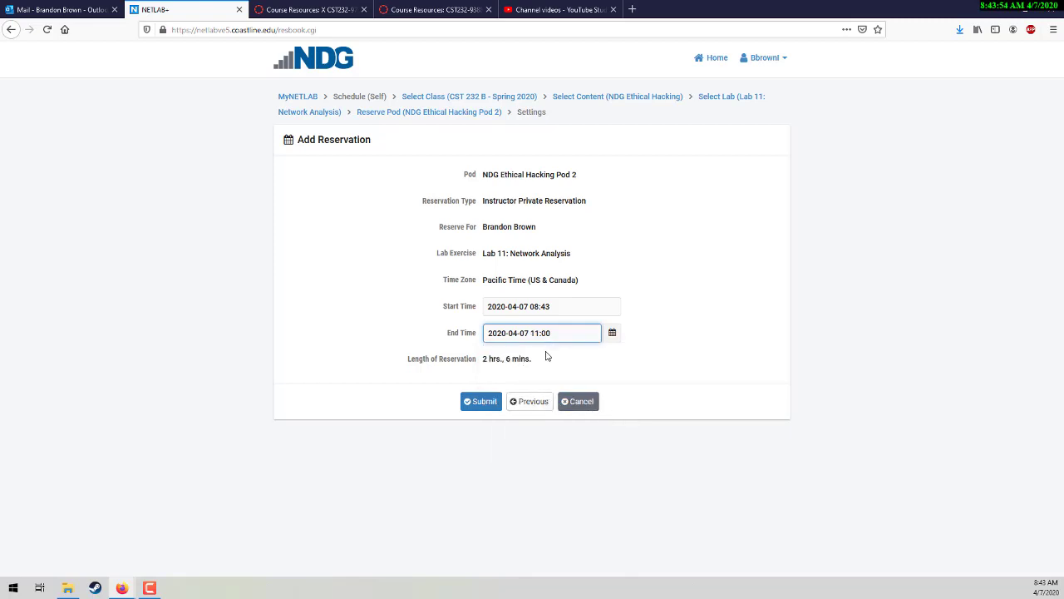
left_click(483, 402)
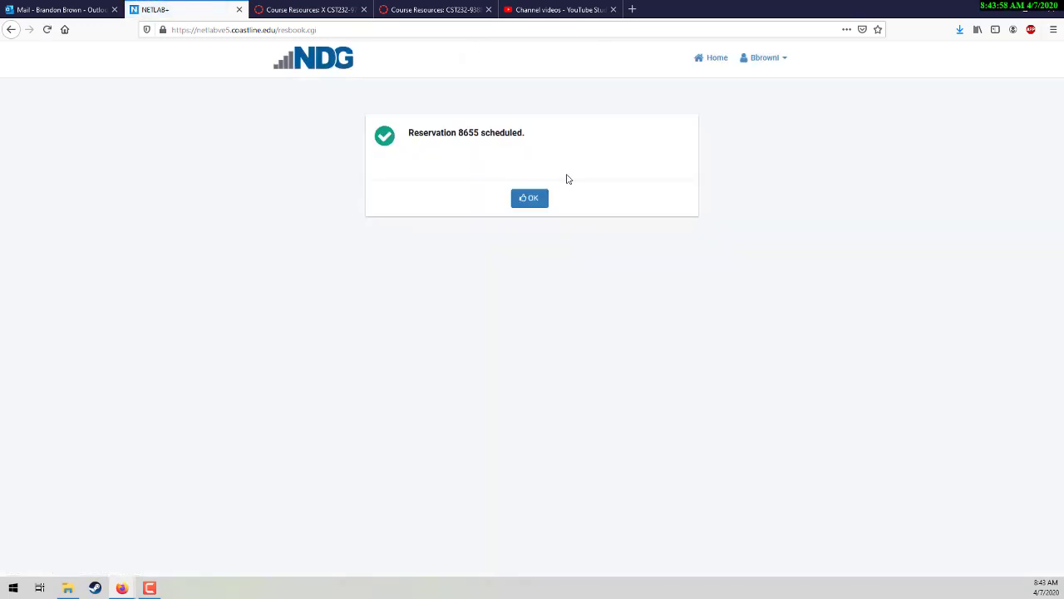
Step: Acknowledge the reservation 8655 confirmation and reload the Home reservations page
left_click(530, 199)
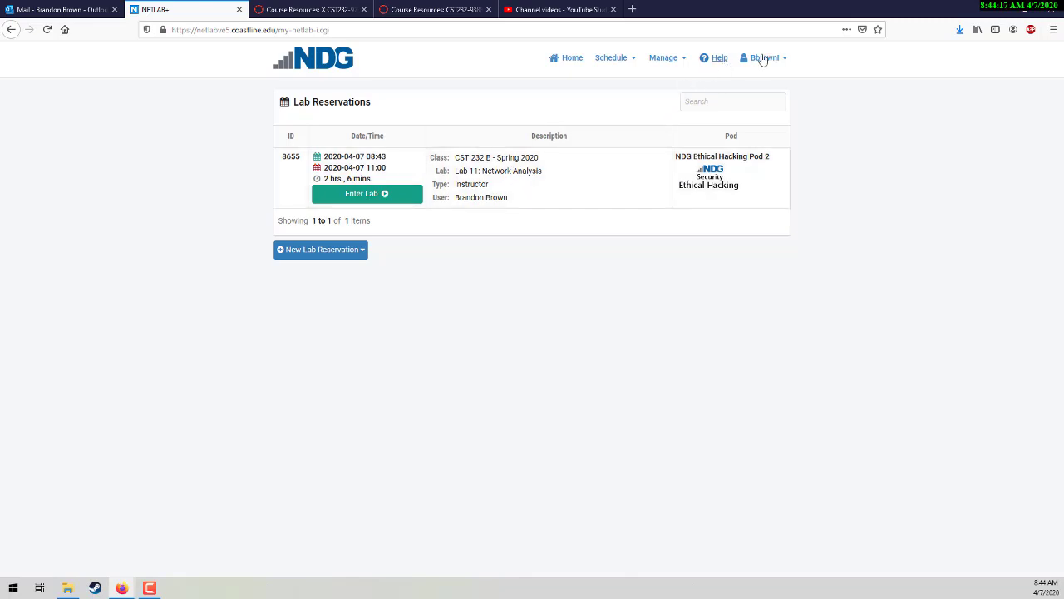
left_click(569, 62)
Step: Enter the lab for reservation 8655 to load the Pod 2 Lab 11 topology
left_click(378, 202)
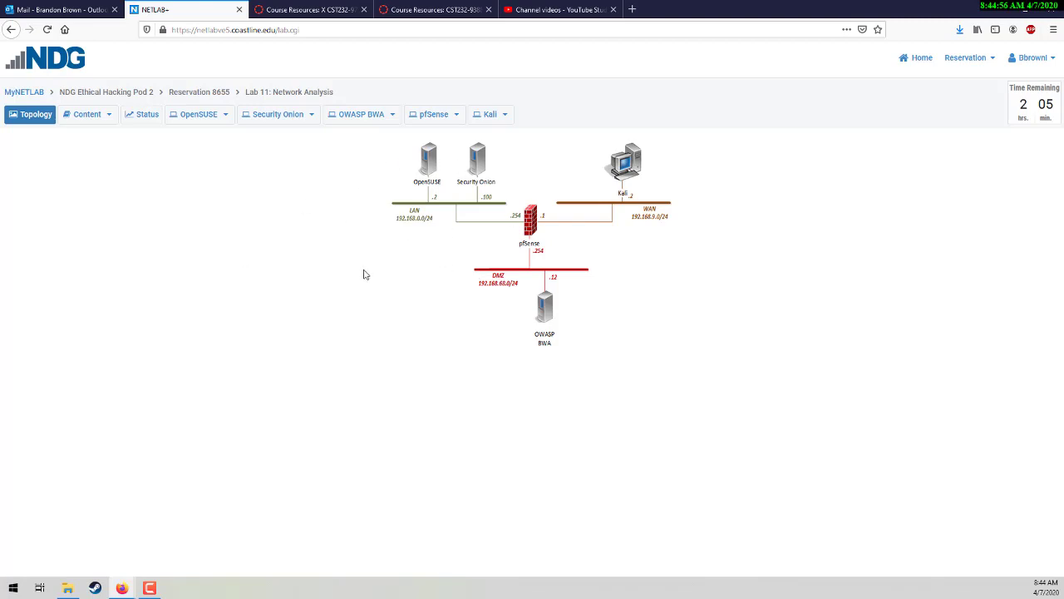
Step: Open the Lab 11 PDF on the Content tab and scroll to section 1, Capturing Traffic with tcpdump
left_click(108, 115)
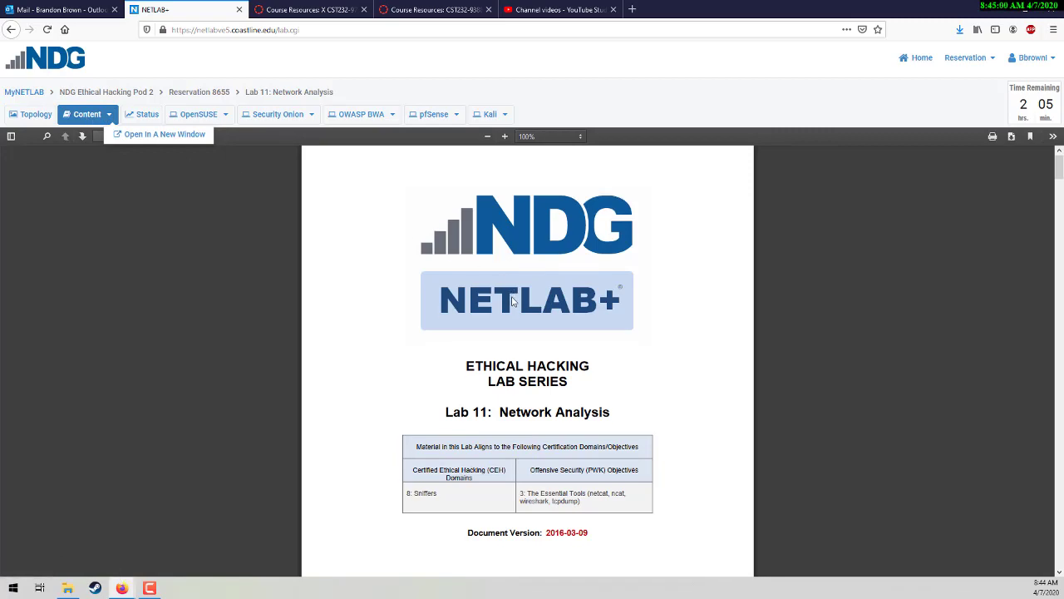
scroll(512, 301, "down", 15)
scroll(512, 302, "down", 15)
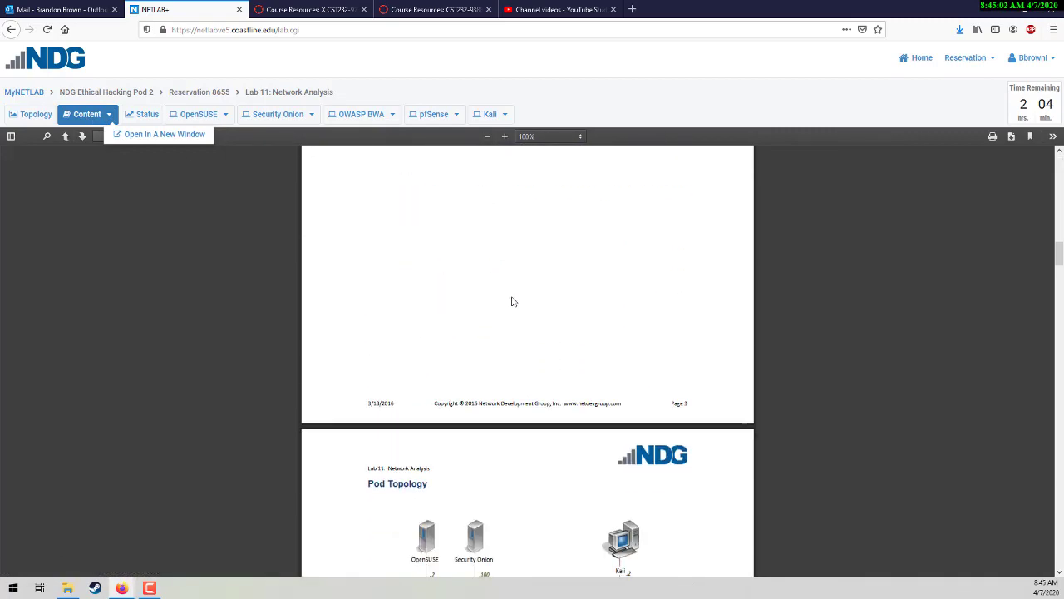
scroll(513, 302, "down", 3)
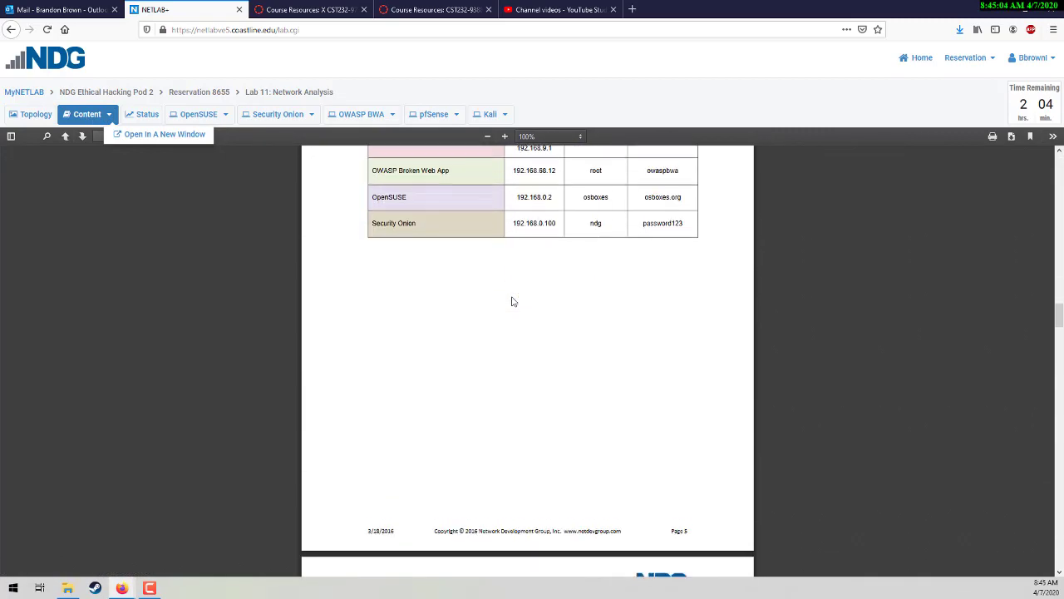
scroll(513, 302, "up", 6)
scroll(512, 302, "down", 6)
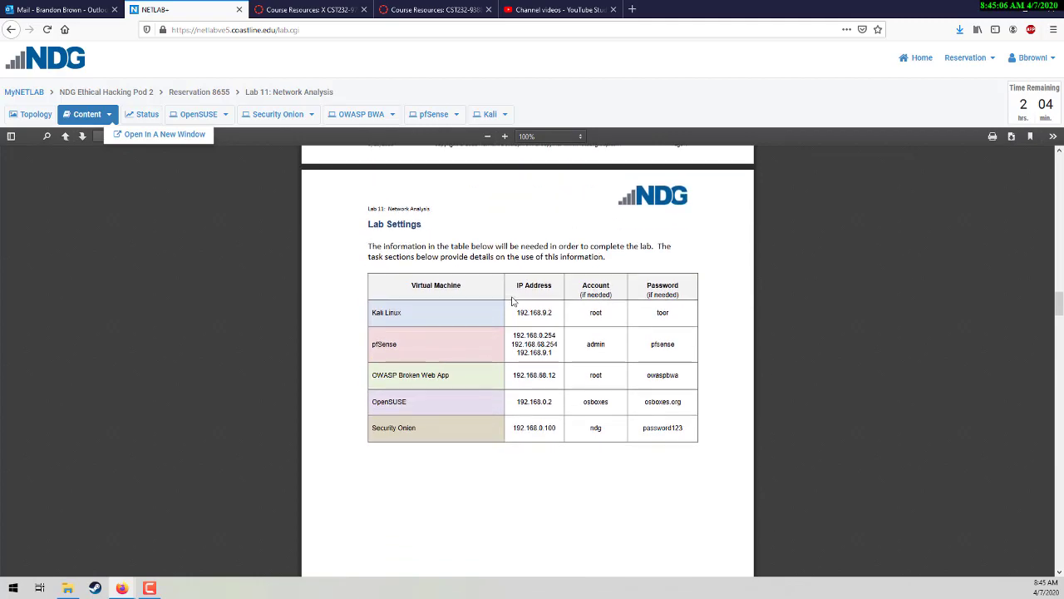
scroll(512, 302, "down", 6)
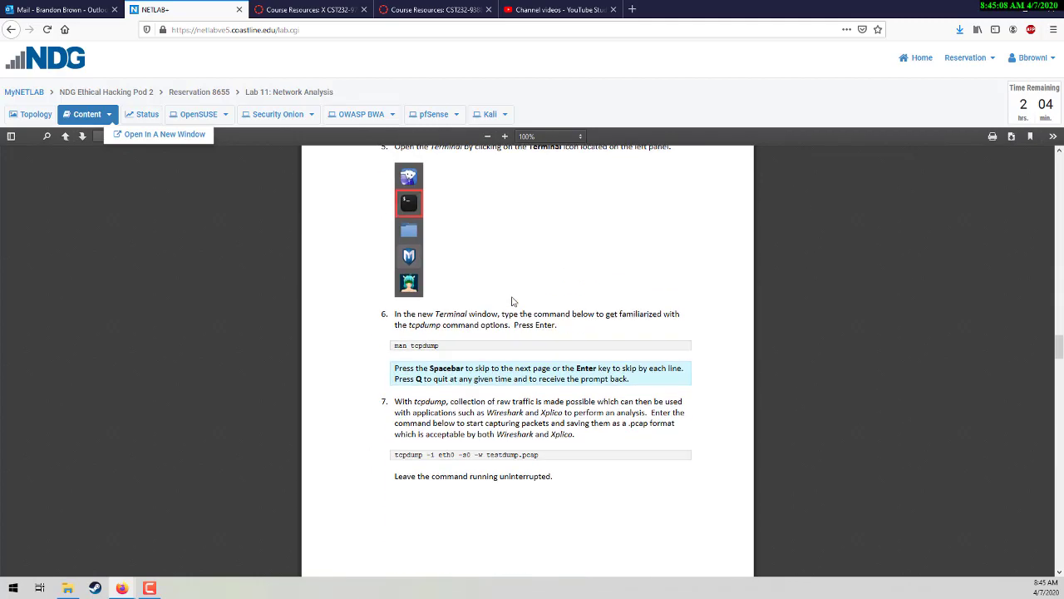
scroll(513, 296, "down", 4)
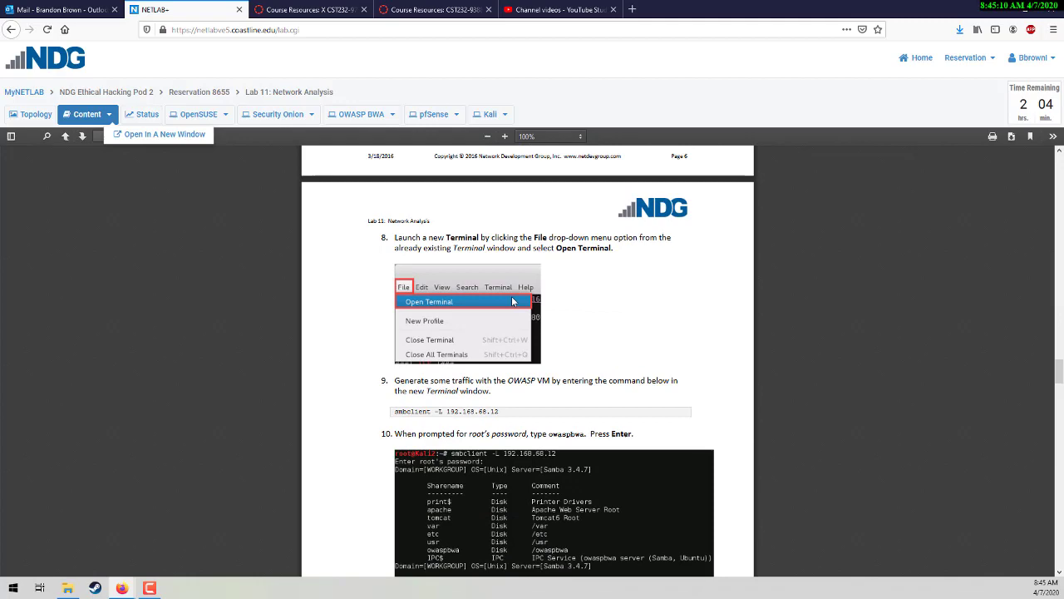
scroll(509, 296, "down", 6)
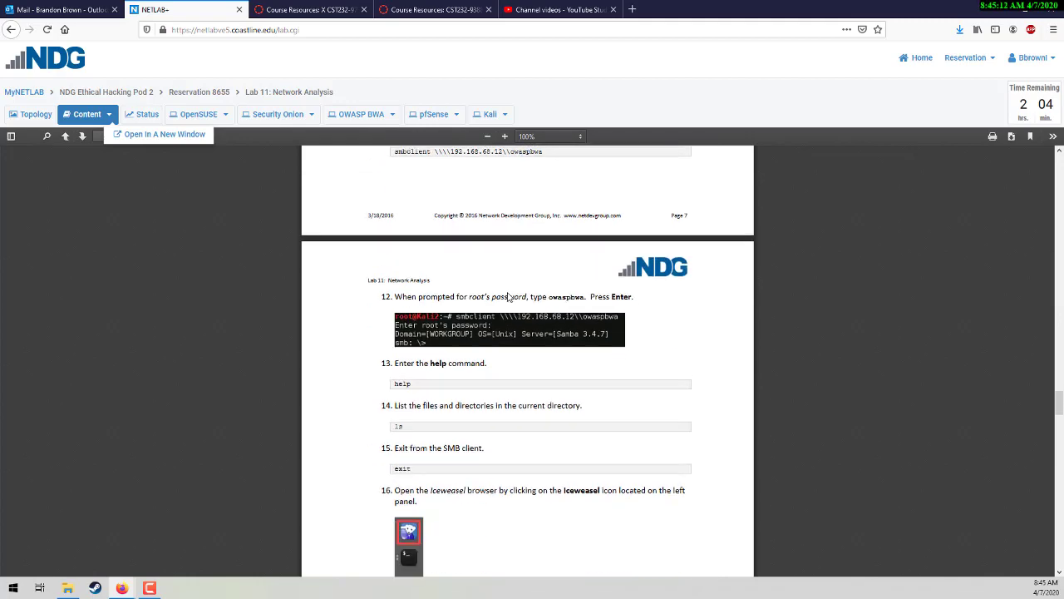
scroll(509, 297, "down", 3)
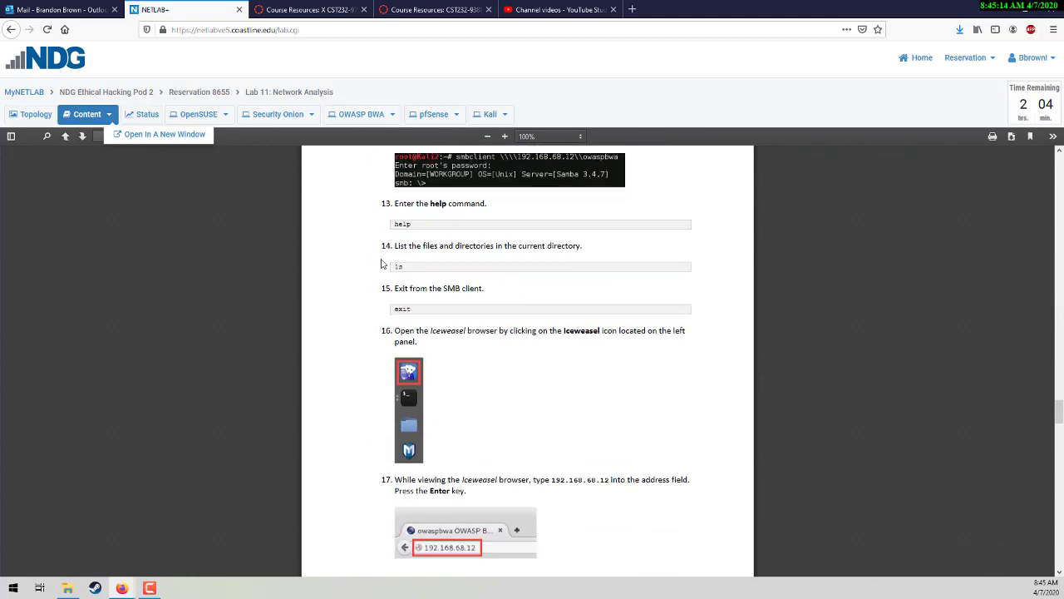
scroll(468, 273, "up", 6)
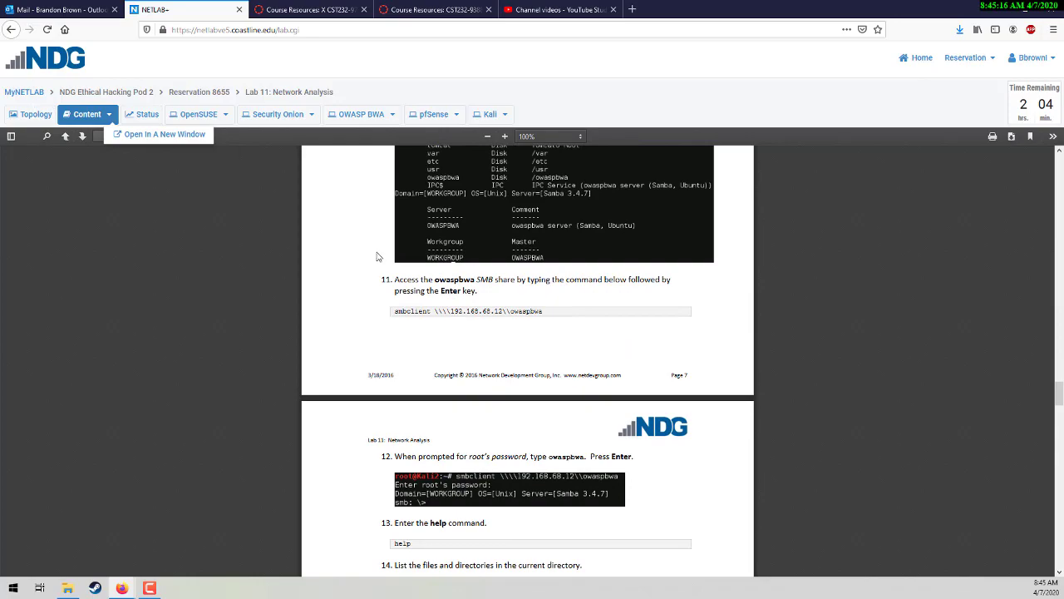
scroll(526, 353, "down", 4)
scroll(526, 354, "up", 16)
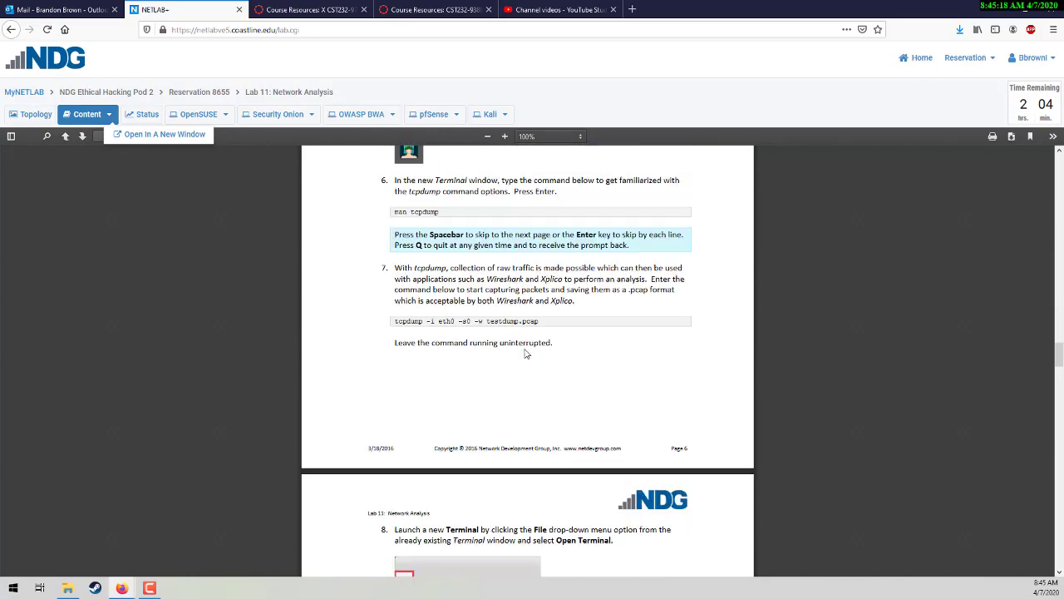
scroll(525, 353, "up", 20)
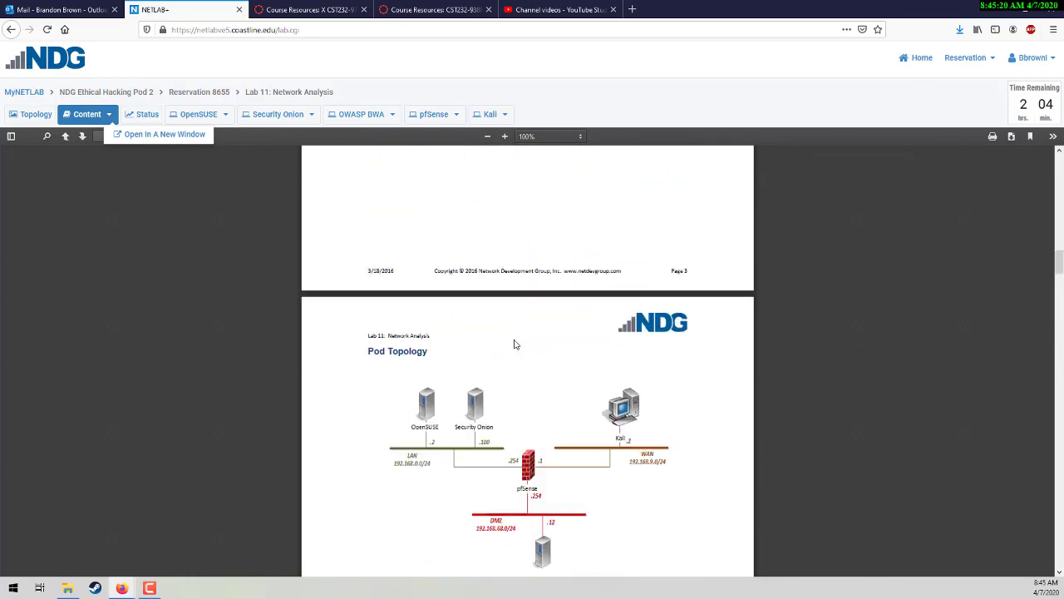
scroll(515, 344, "down", 1)
scroll(515, 344, "up", 6)
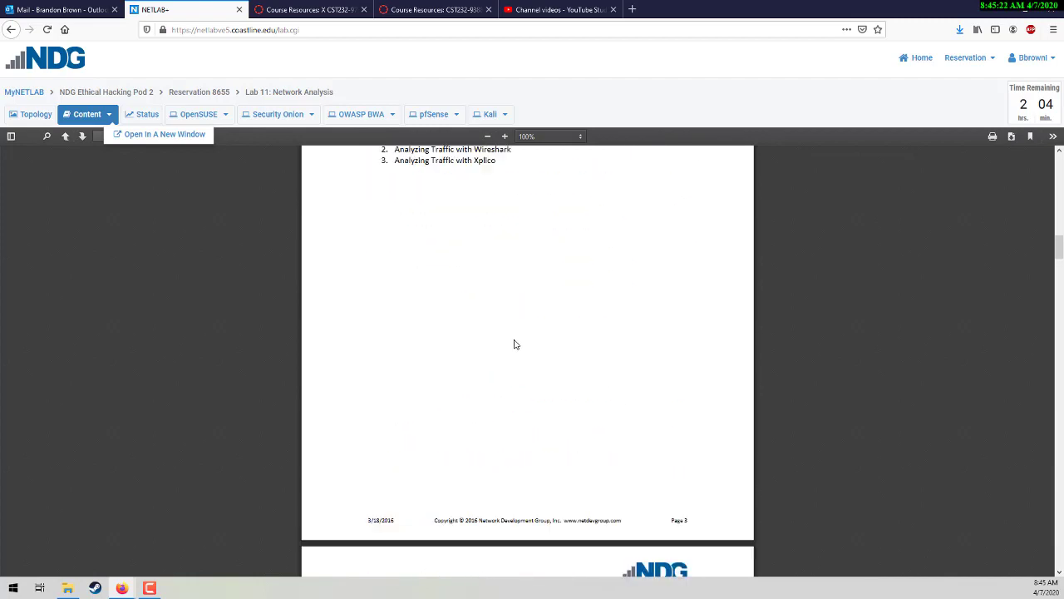
scroll(515, 344, "up", 1)
scroll(515, 344, "down", 13)
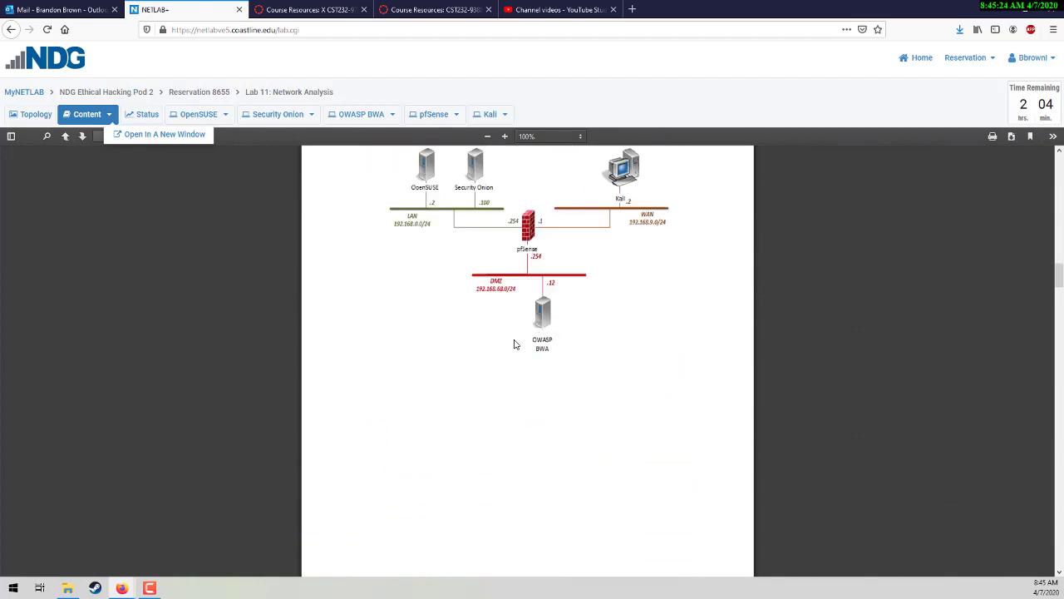
scroll(517, 344, "up", 3)
scroll(489, 294, "down", 10)
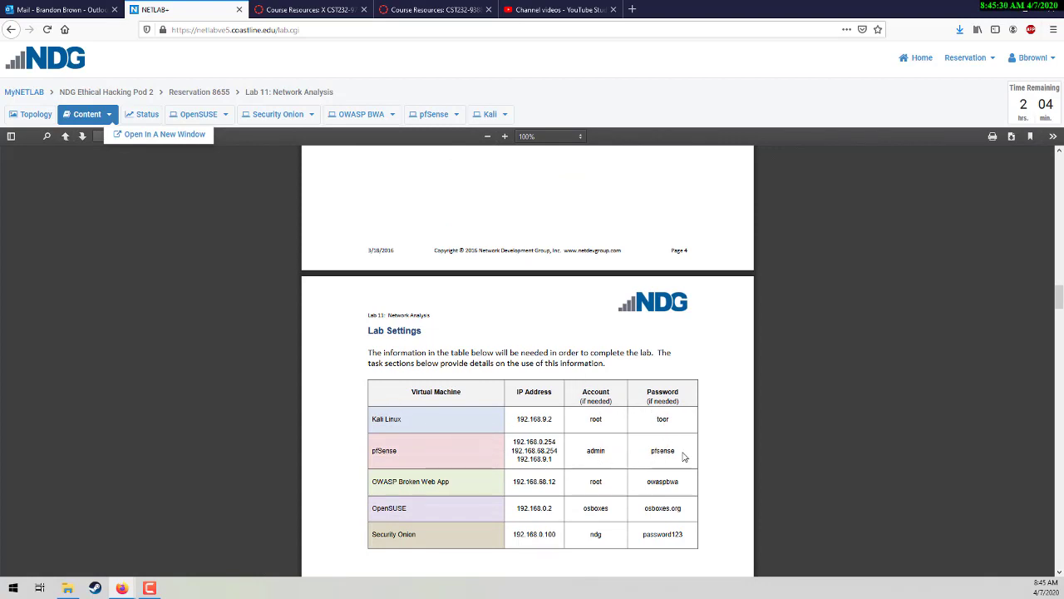
scroll(632, 433, "down", 4)
scroll(676, 373, "down", 12)
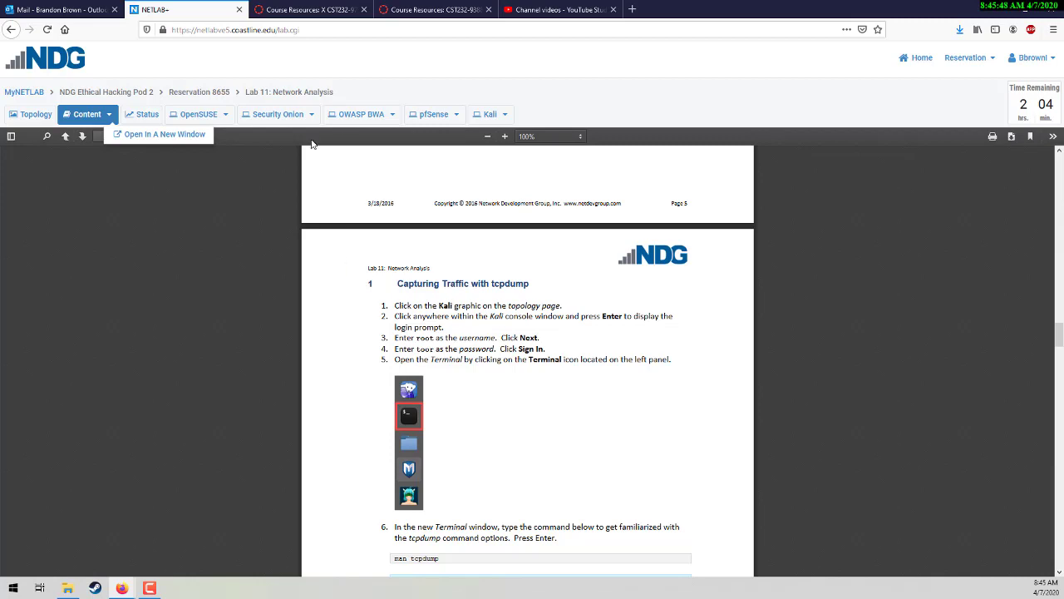
left_click(33, 115)
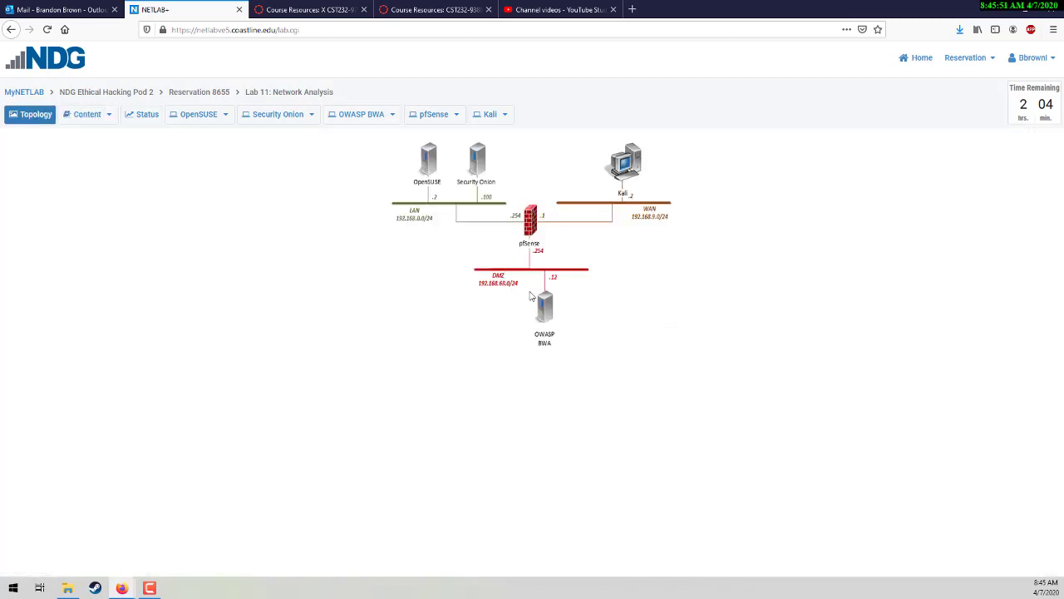
left_click(630, 175)
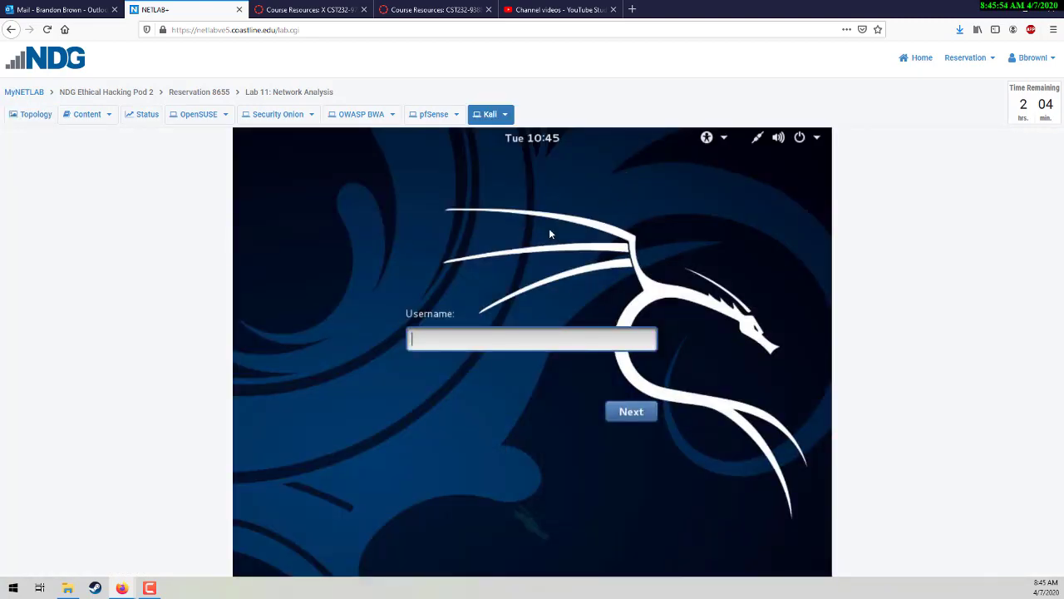
left_click(84, 114)
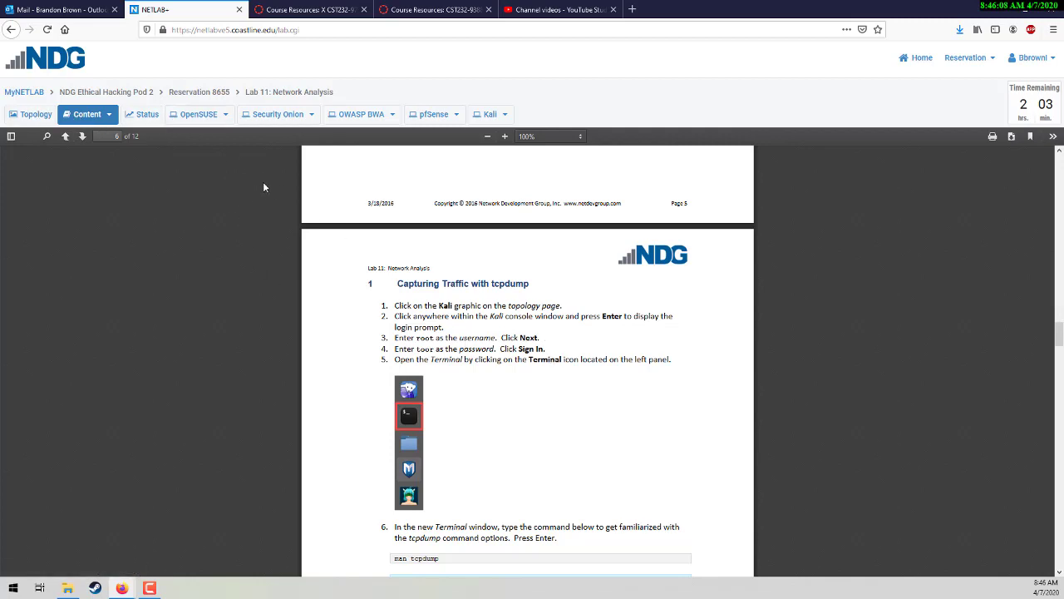
Step: Log the Kali console in as root with the lab password, then return to the lab PDF
left_click(487, 115)
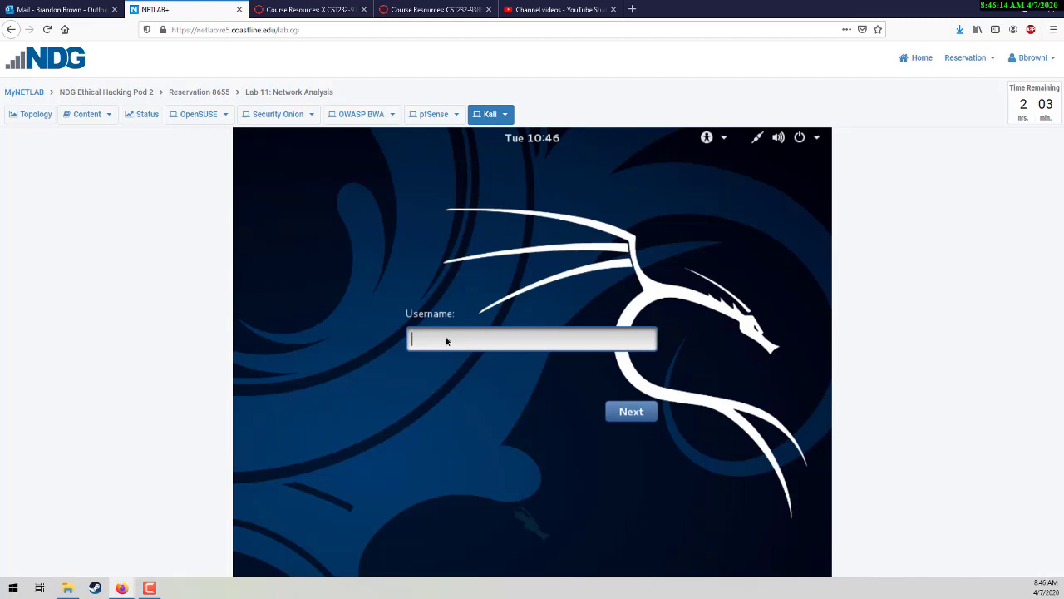
type("root")
key("Return")
type("toor")
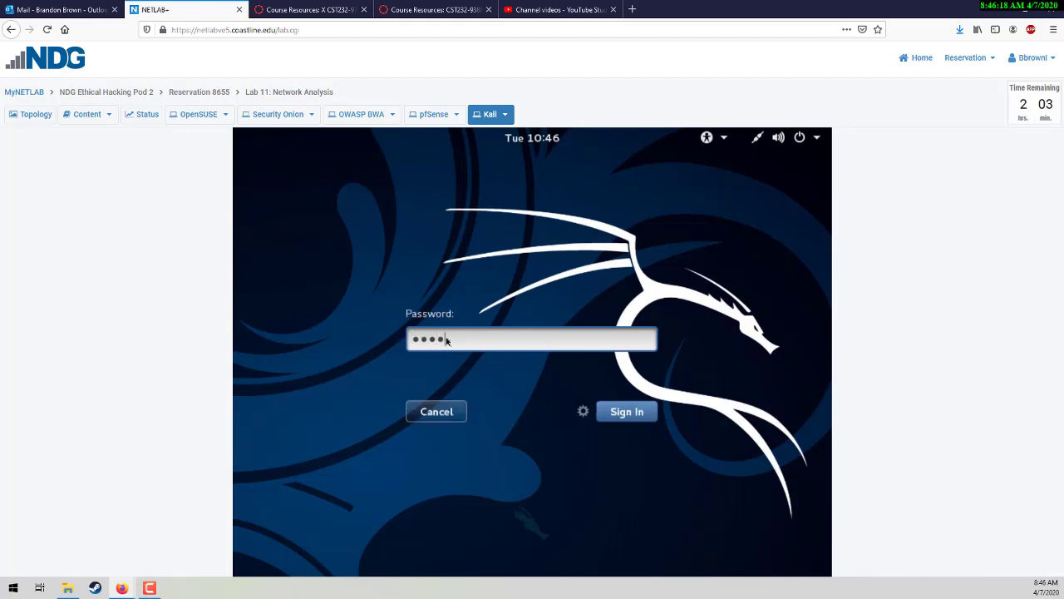
key("Return")
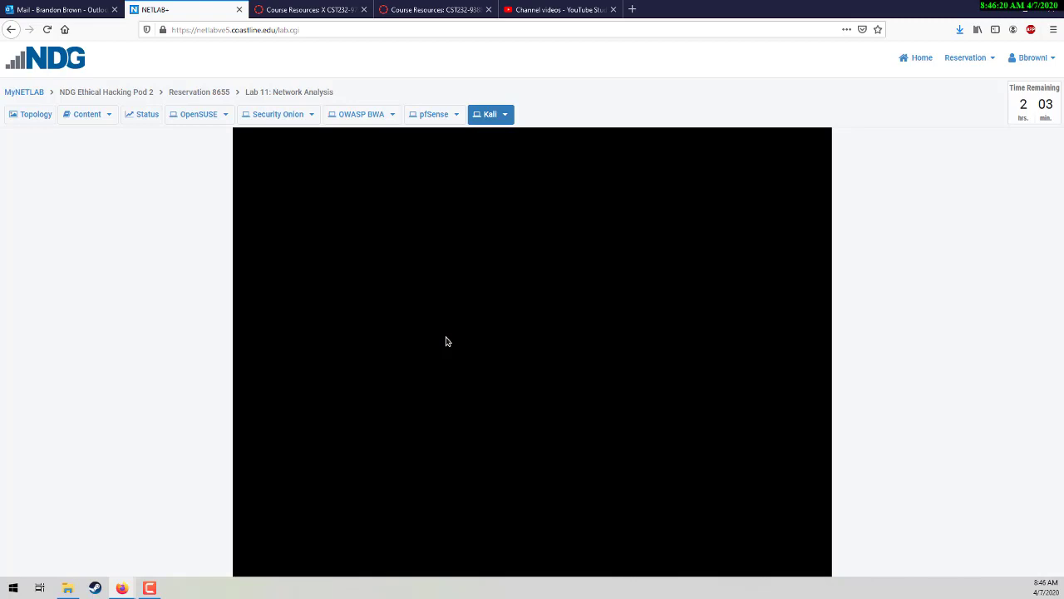
left_click(81, 117)
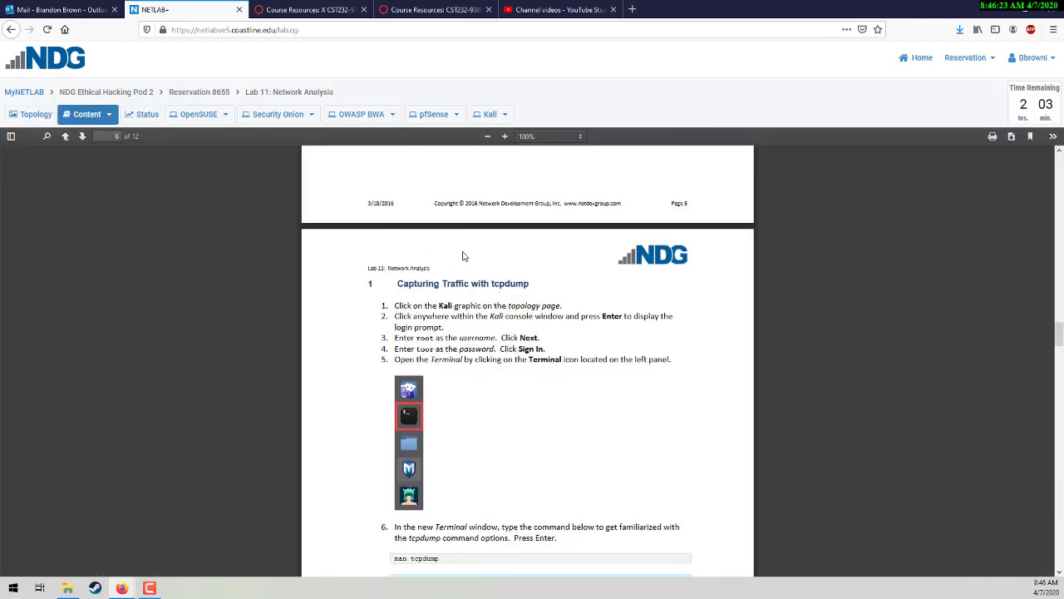
scroll(553, 389, "down", 1)
scroll(553, 389, "down", 4)
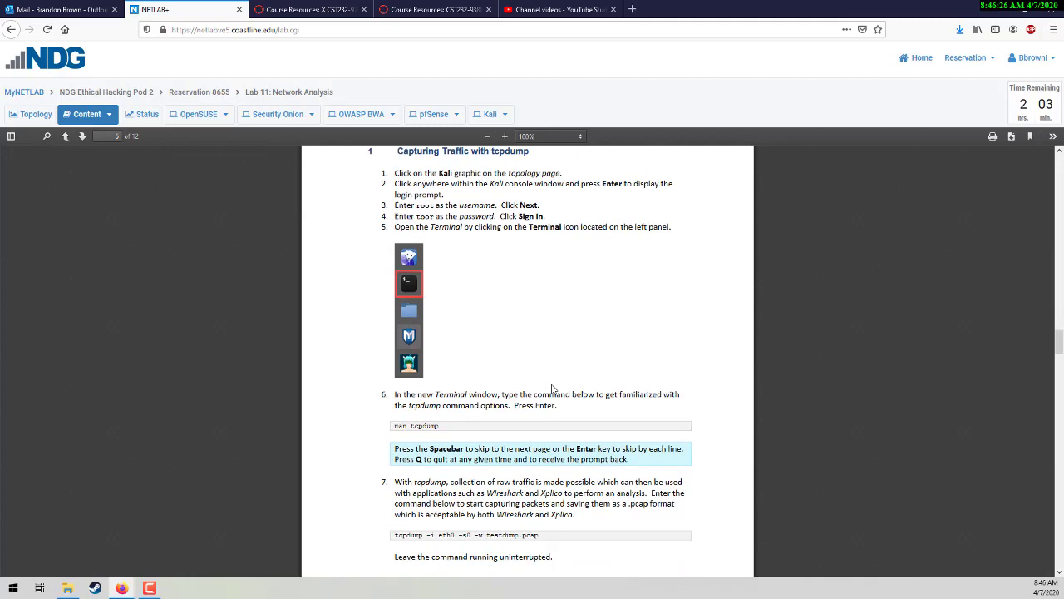
scroll(553, 390, "up", 2)
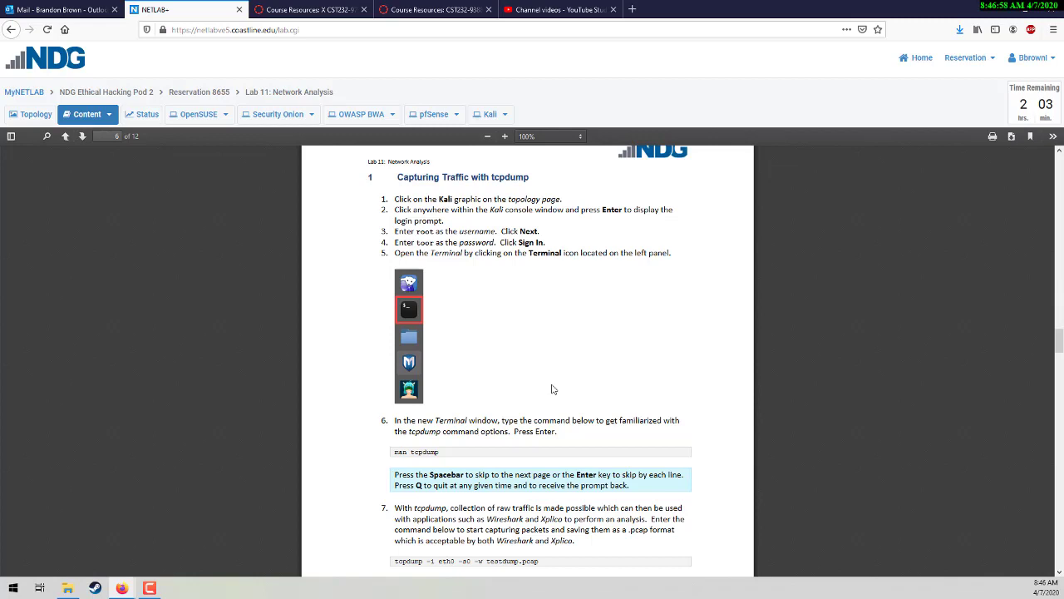
Step: Scroll the lab PDF from page 6 to page 10's 'Analyzing Traffic with Wireshark' section
scroll(657, 327, "down", 3)
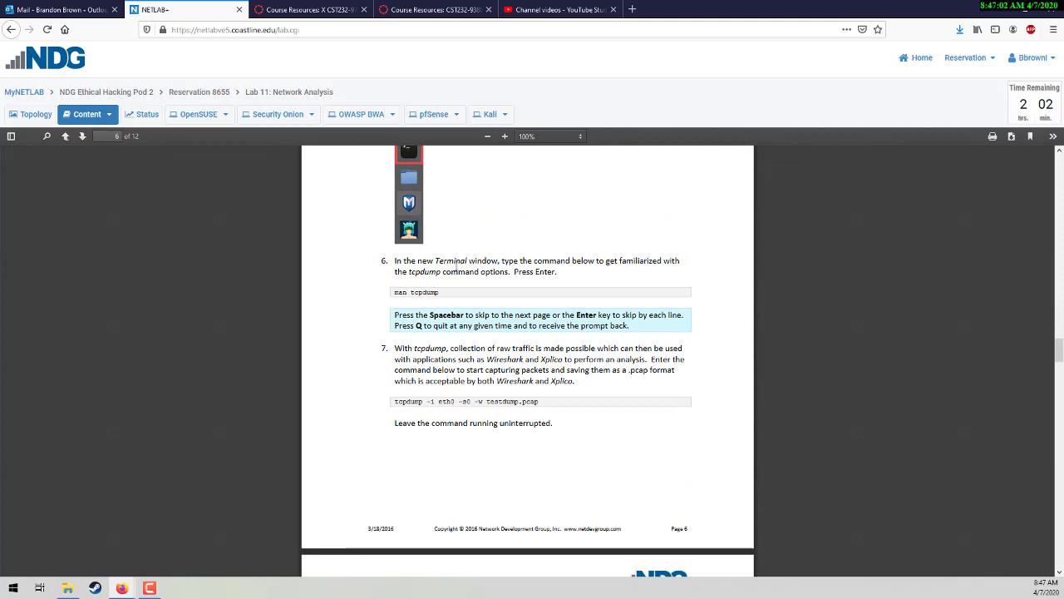
scroll(426, 291, "down", 3)
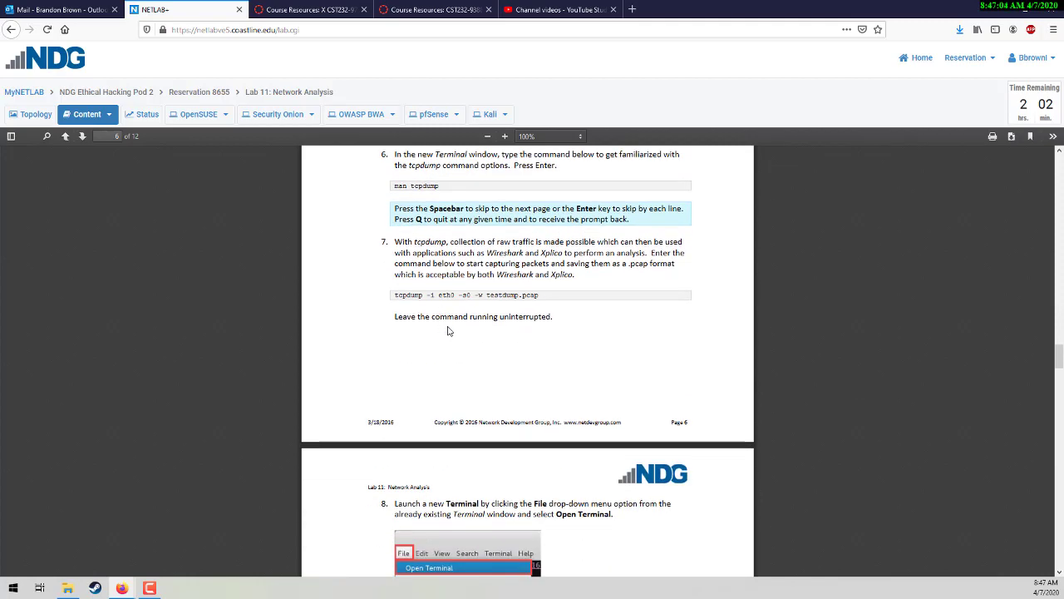
scroll(464, 332, "down", 1)
scroll(467, 334, "down", 3)
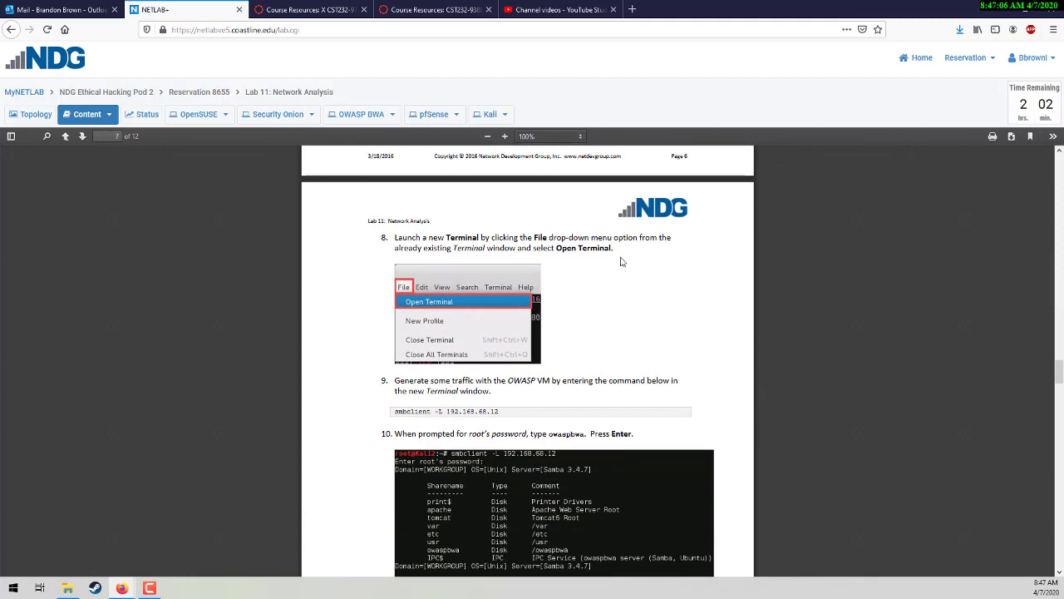
scroll(592, 341, "down", 3)
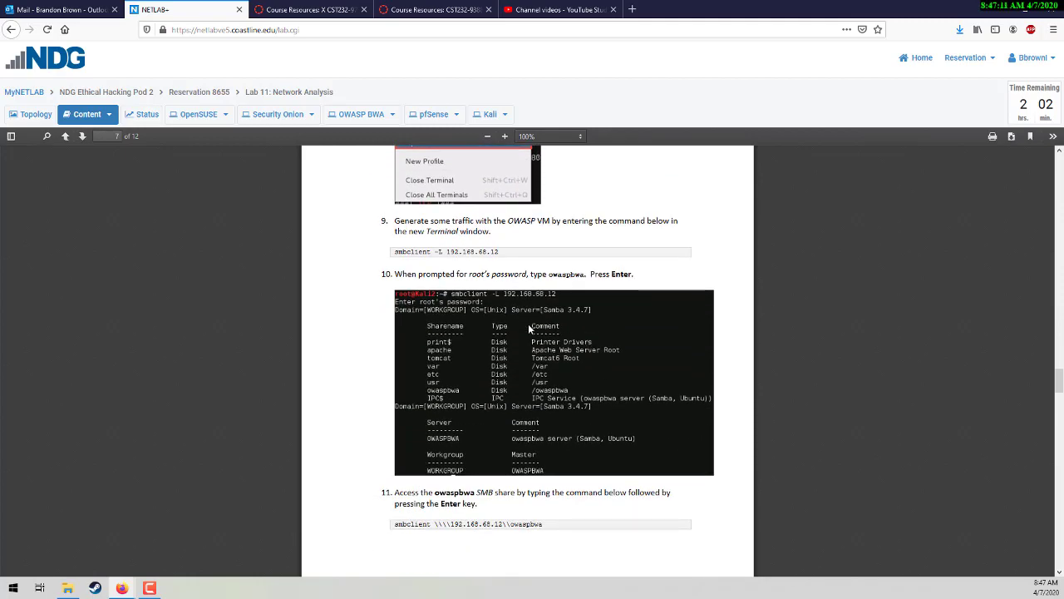
scroll(528, 323, "down", 5)
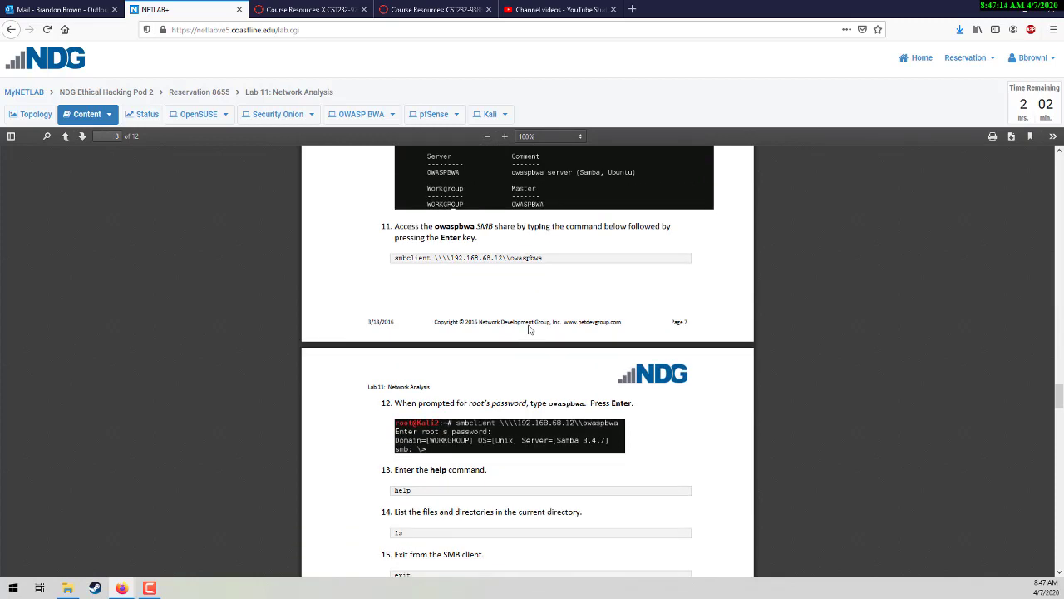
scroll(528, 329, "down", 6)
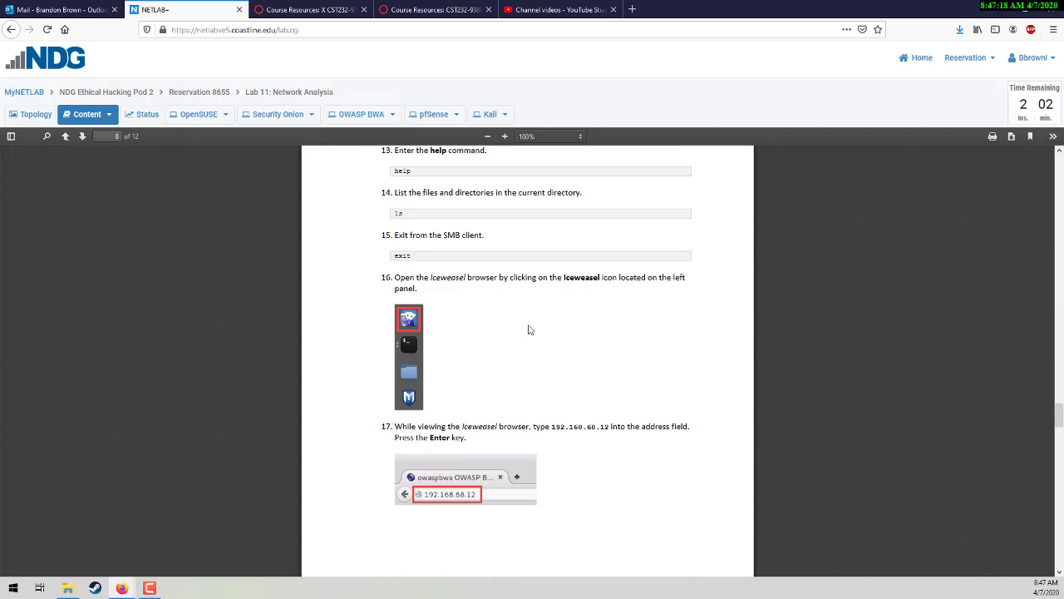
scroll(528, 330, "down", 20)
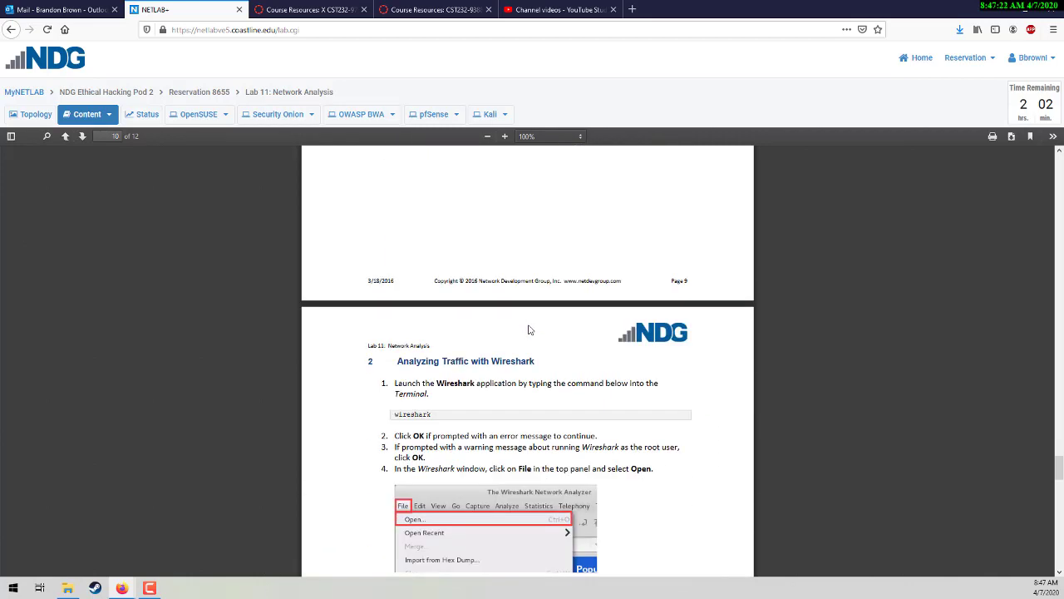
scroll(528, 330, "up", 12)
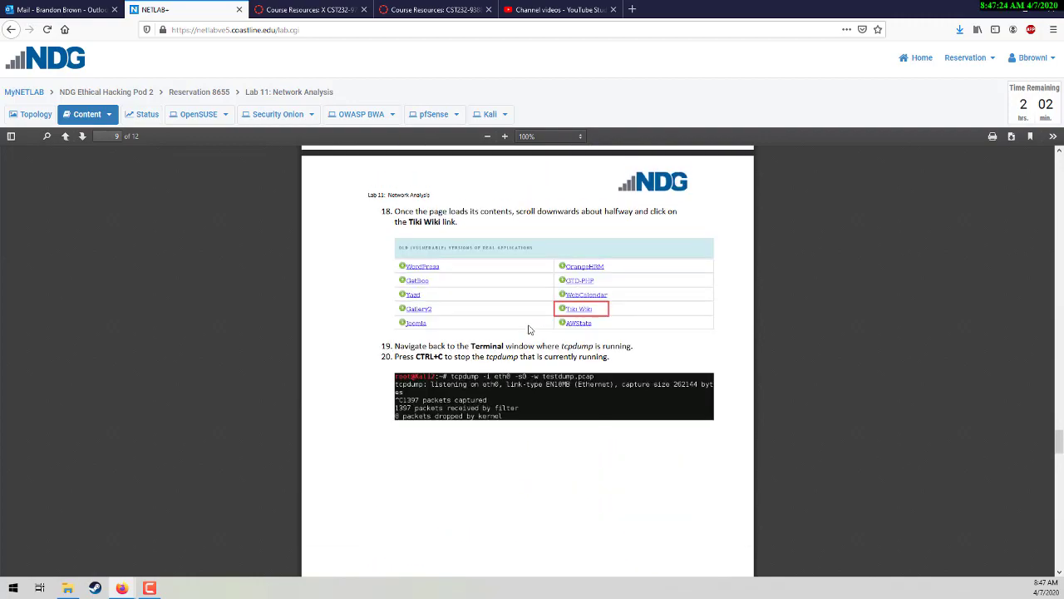
scroll(528, 330, "up", 15)
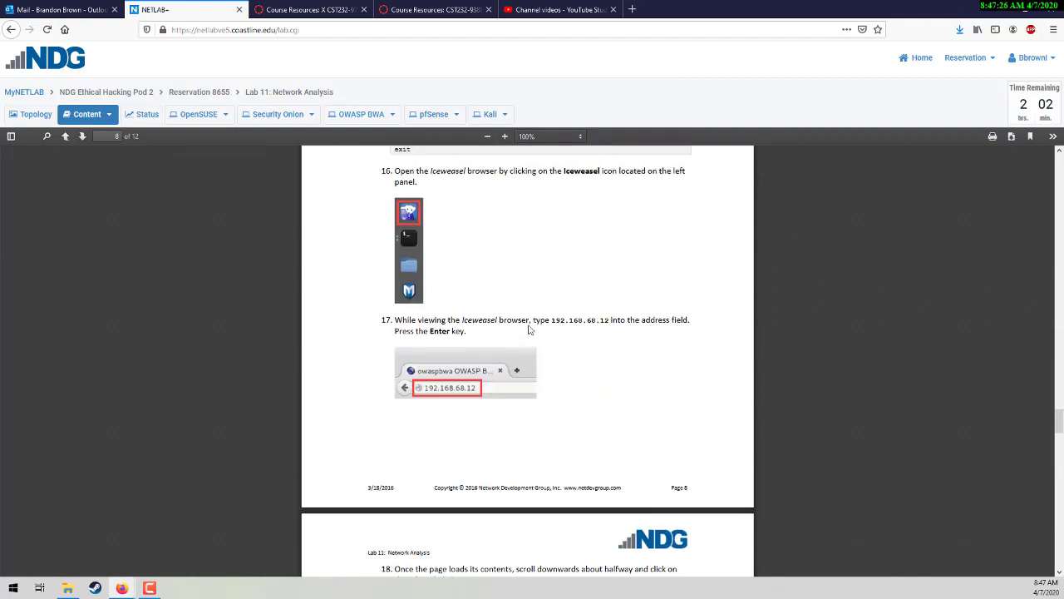
scroll(530, 330, "up", 15)
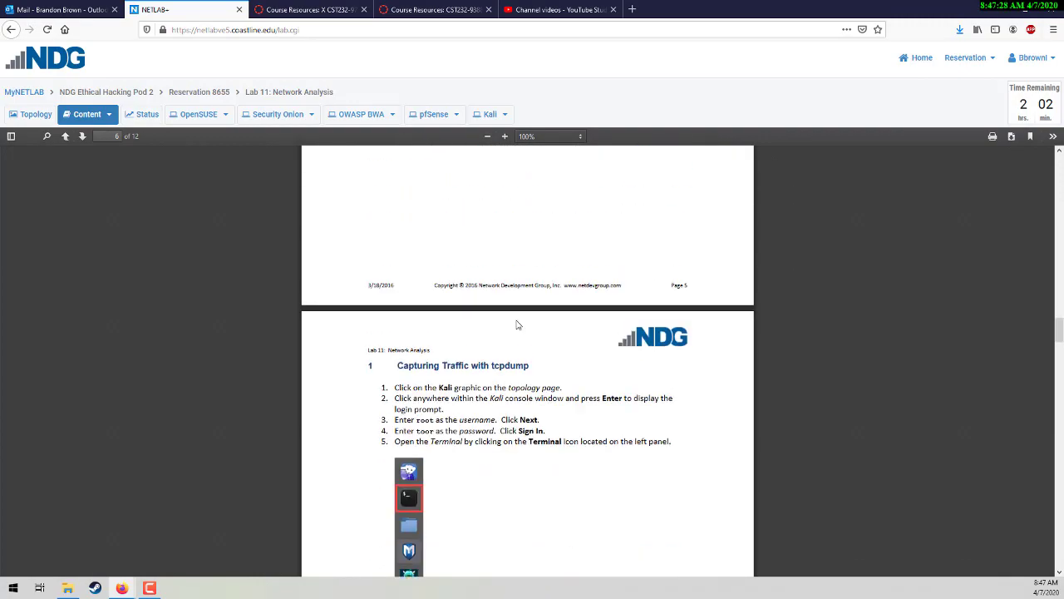
scroll(416, 307, "down", 4)
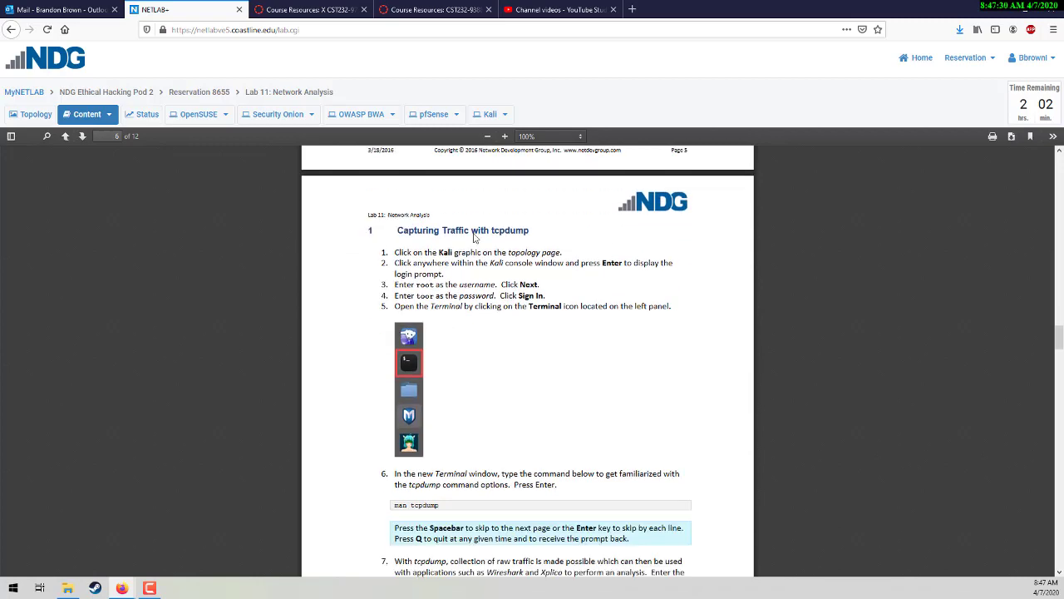
scroll(430, 274, "down", 8)
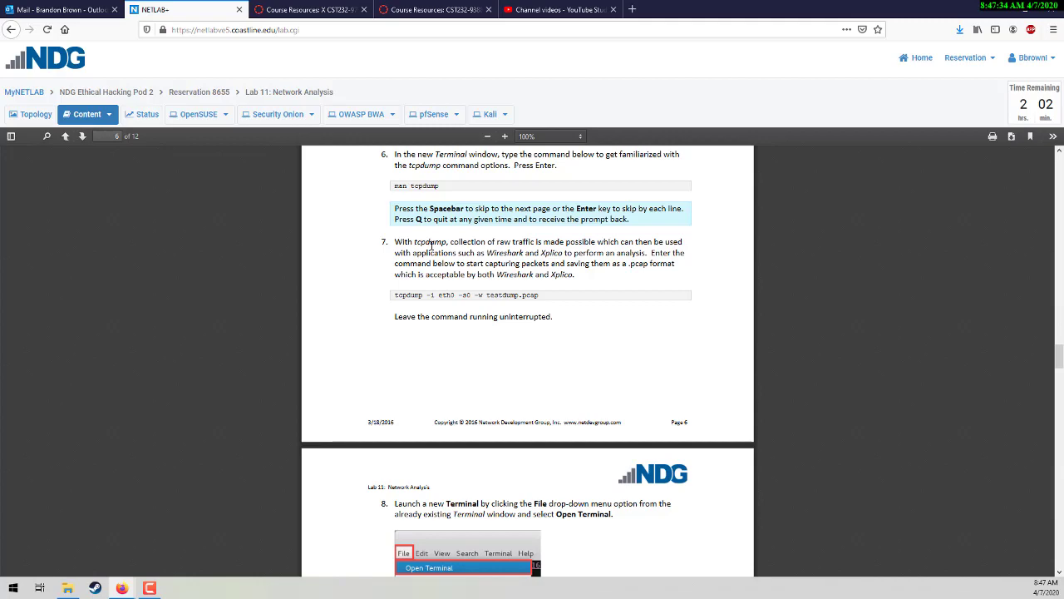
scroll(433, 253, "up", 10)
scroll(432, 252, "down", 8)
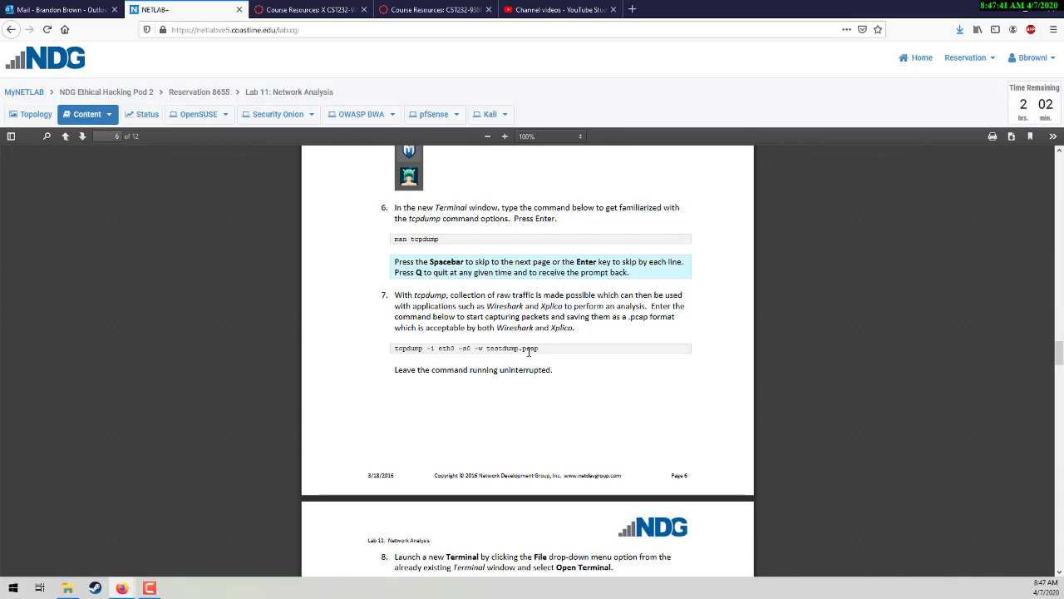
scroll(618, 367, "down", 5)
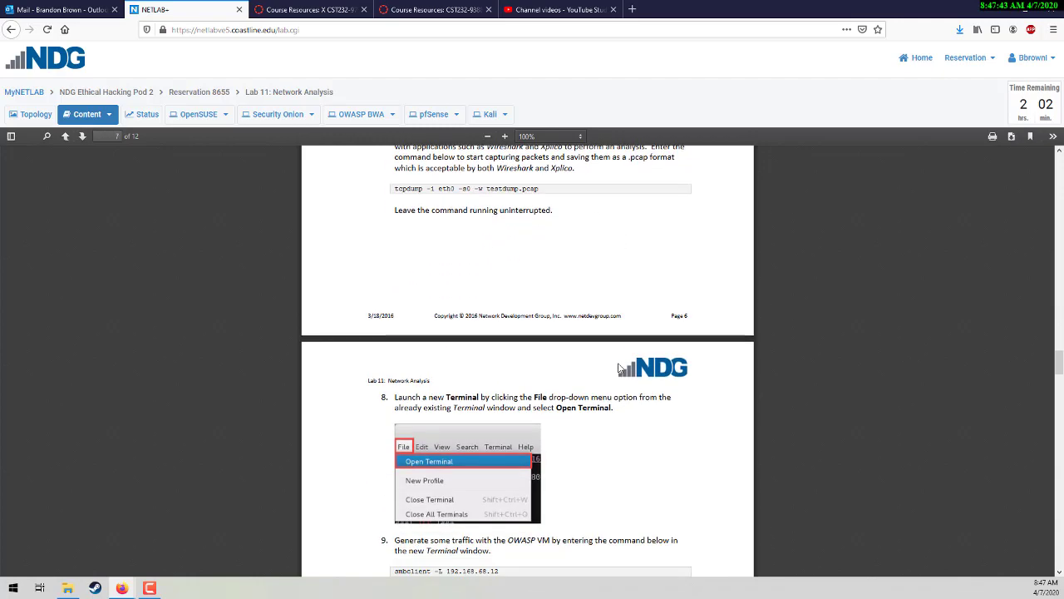
scroll(400, 339, "down", 3)
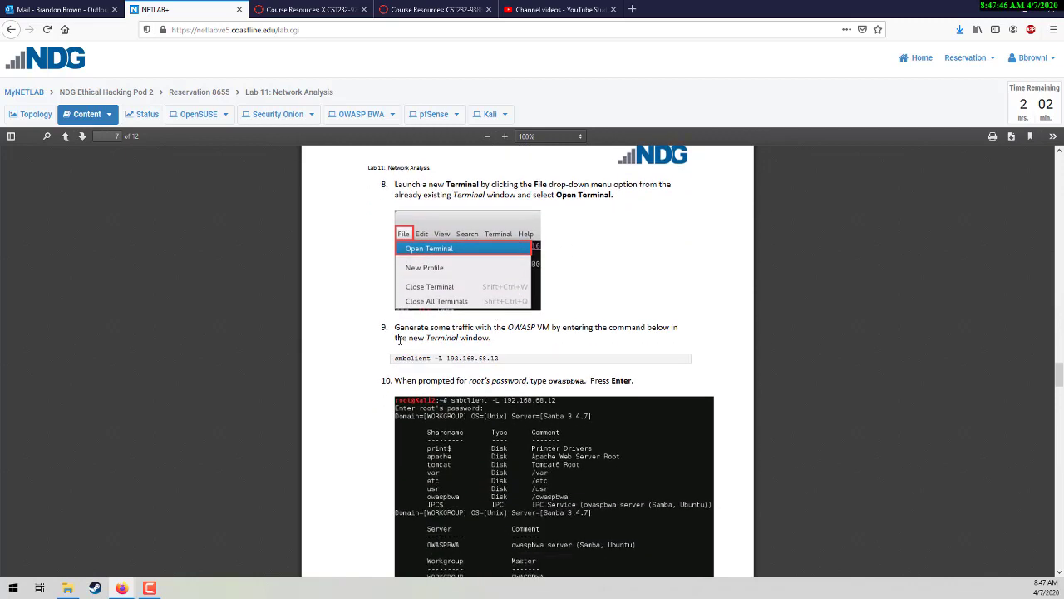
scroll(482, 341, "down", 3)
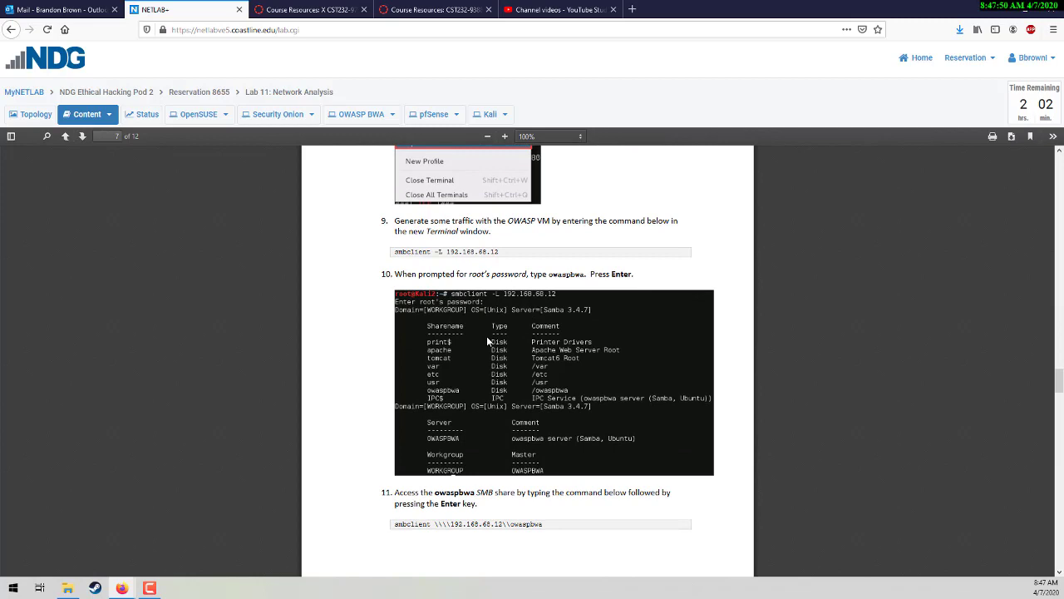
scroll(545, 332, "down", 4)
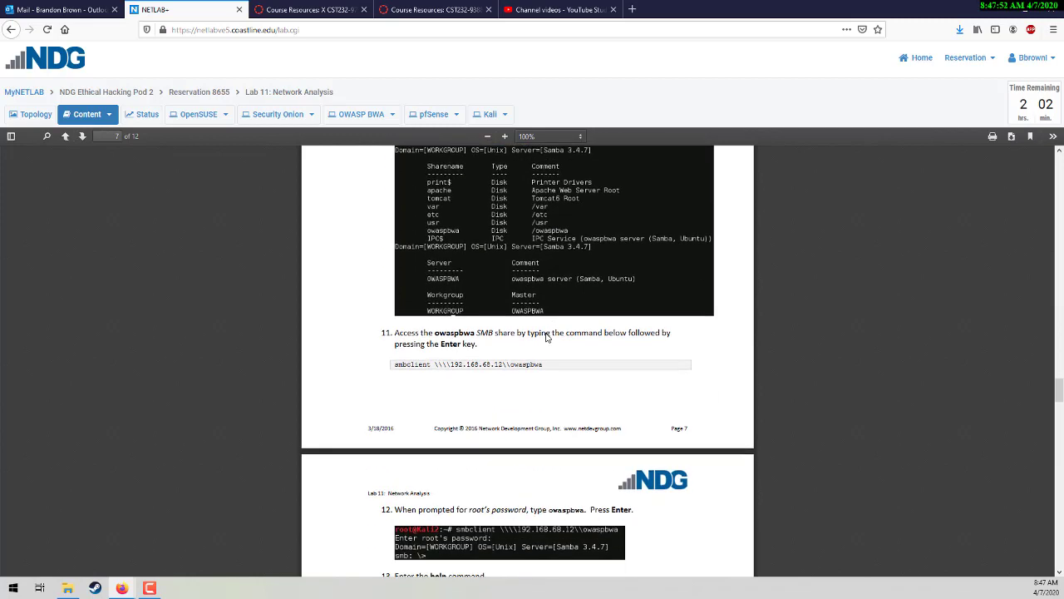
scroll(575, 332, "down", 4)
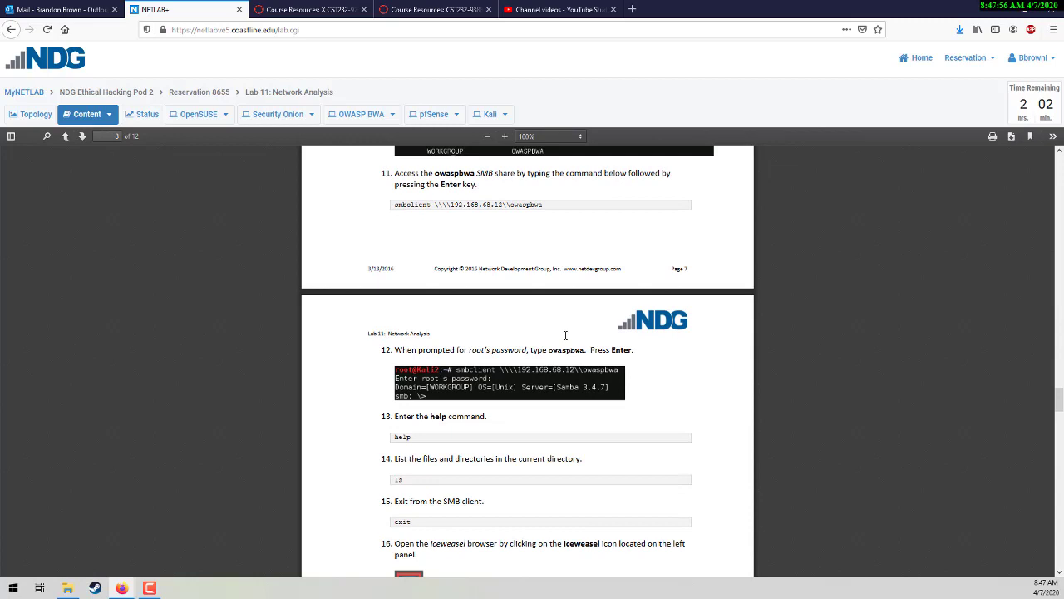
scroll(566, 335, "down", 4)
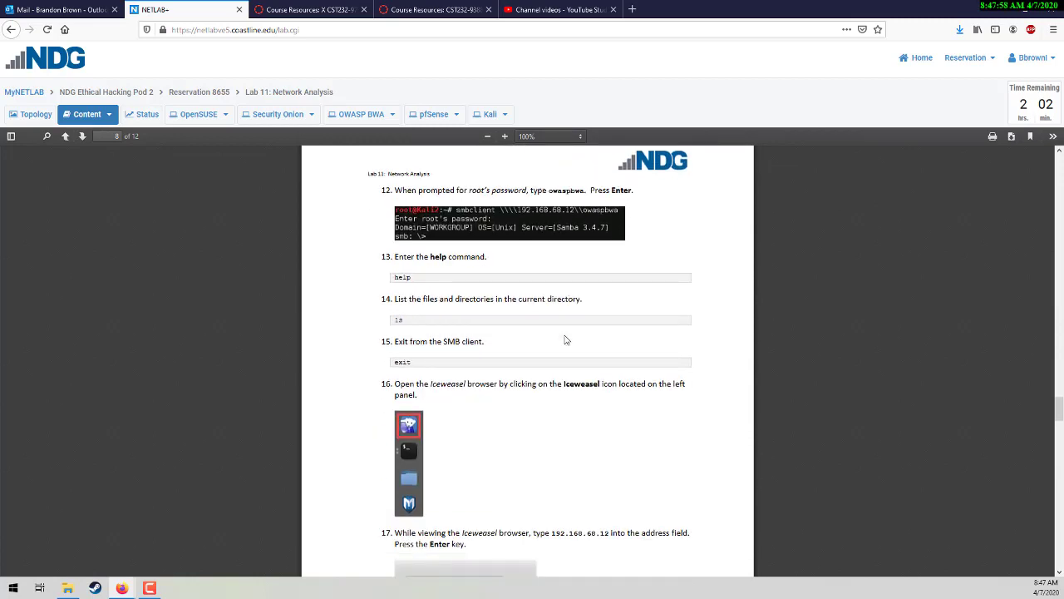
scroll(564, 339, "down", 3)
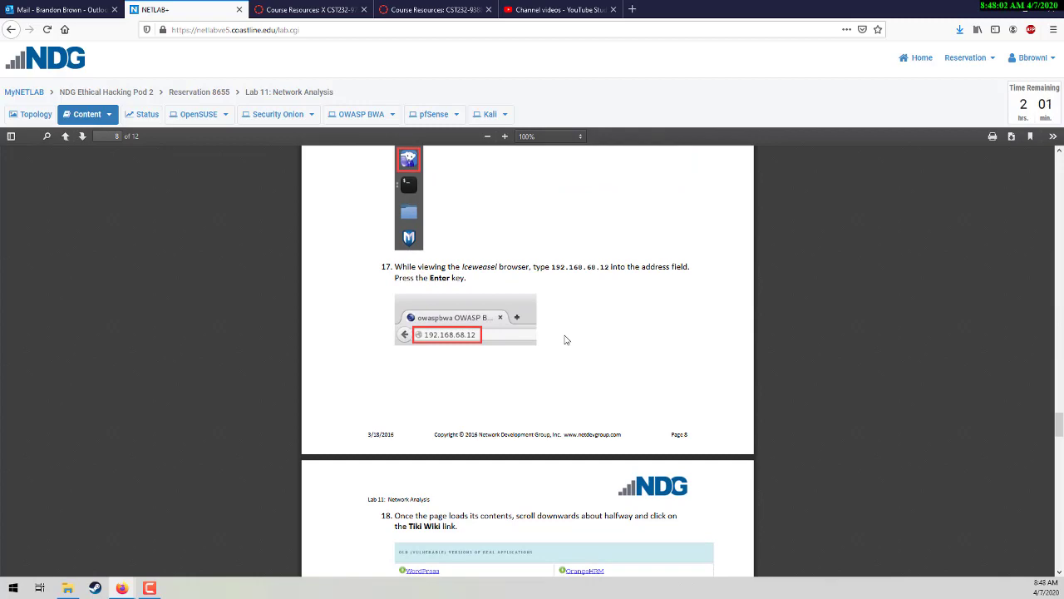
scroll(564, 340, "down", 4)
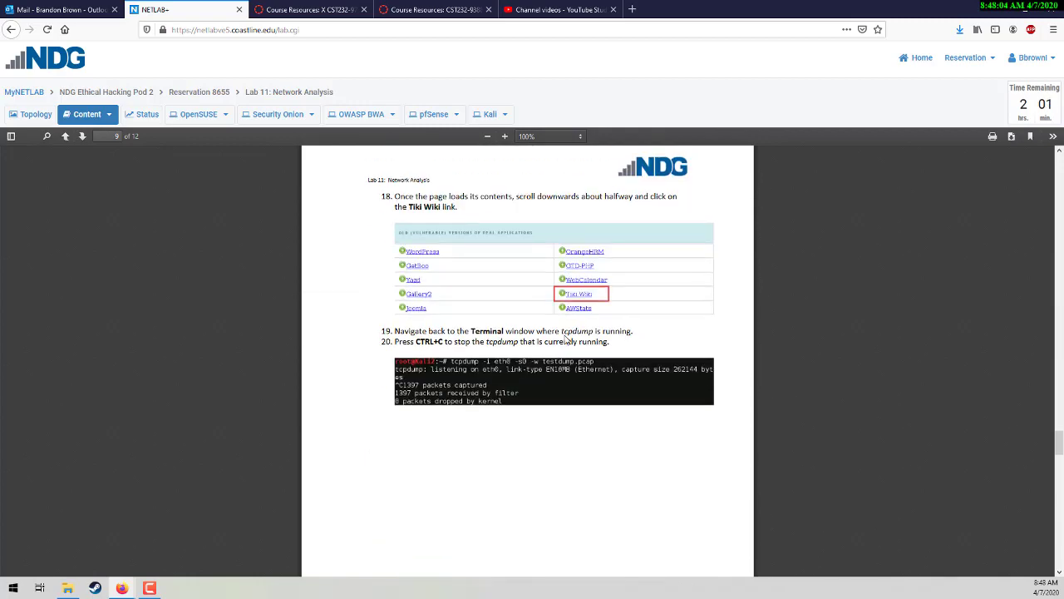
scroll(565, 339, "down", 8)
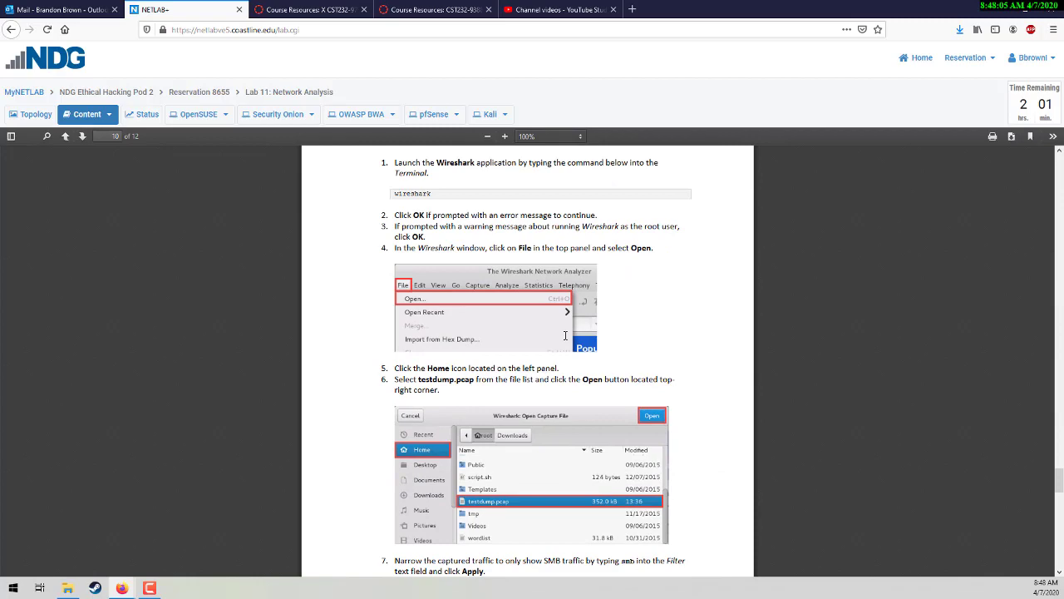
Step: Scroll through pages 10–12 to the Xplico steps, then back to page 9's tcpdump stop steps
scroll(565, 335, "up", 1)
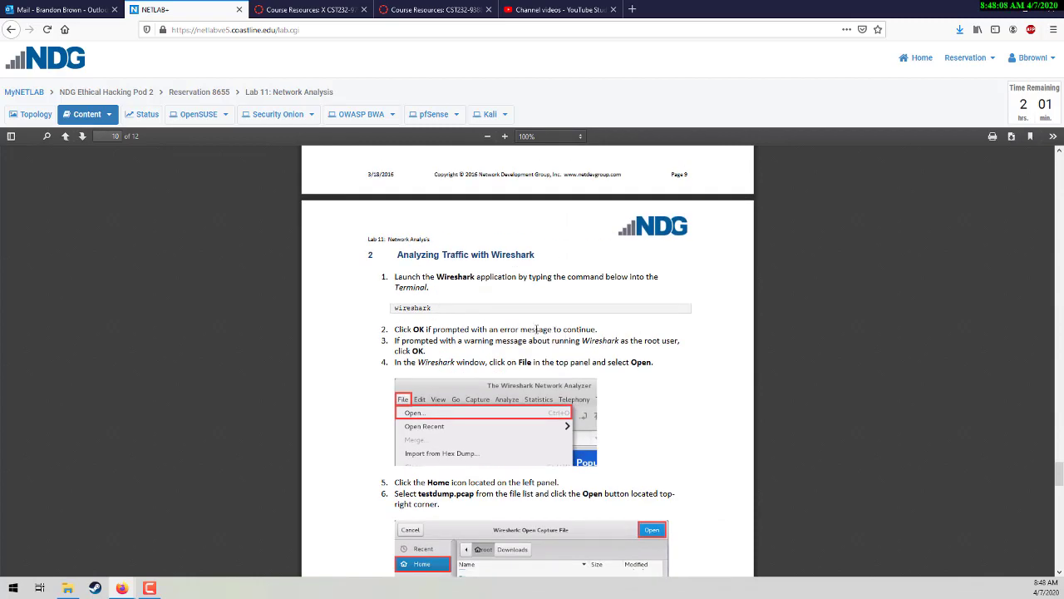
scroll(535, 325, "down", 4)
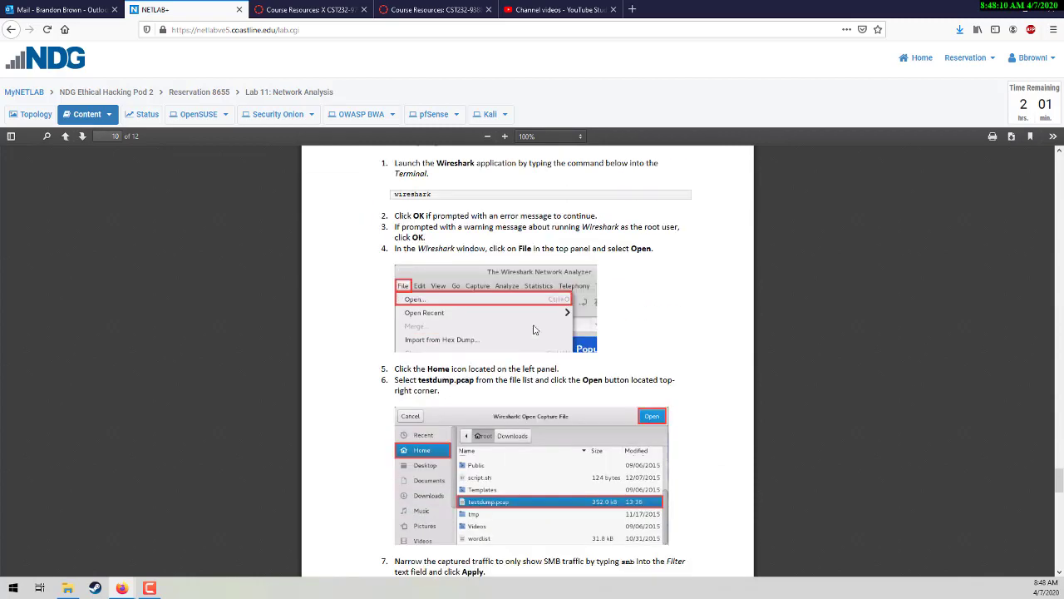
scroll(535, 331, "down", 2)
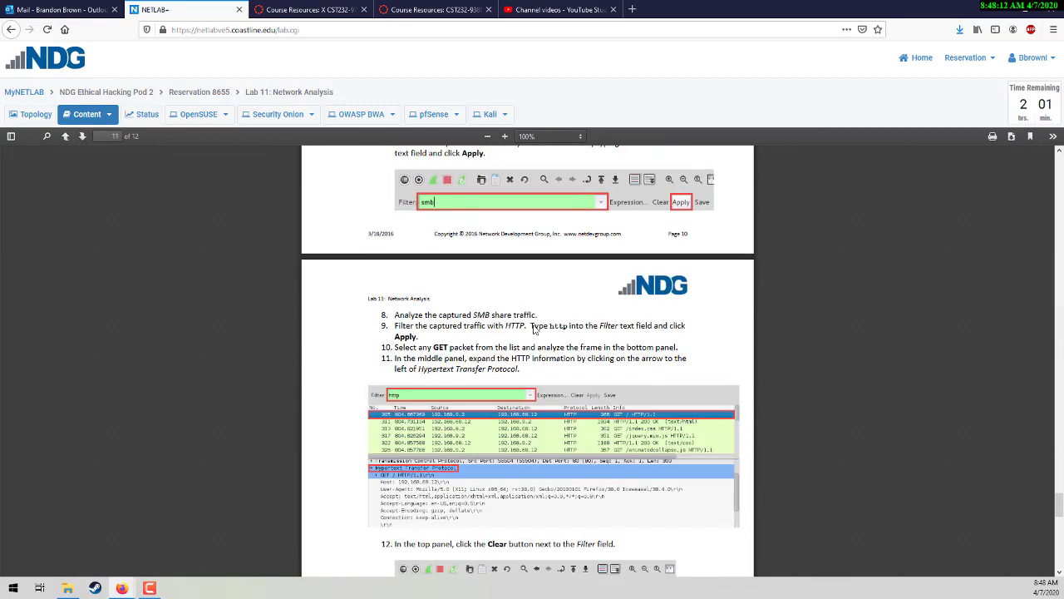
scroll(535, 330, "down", 5)
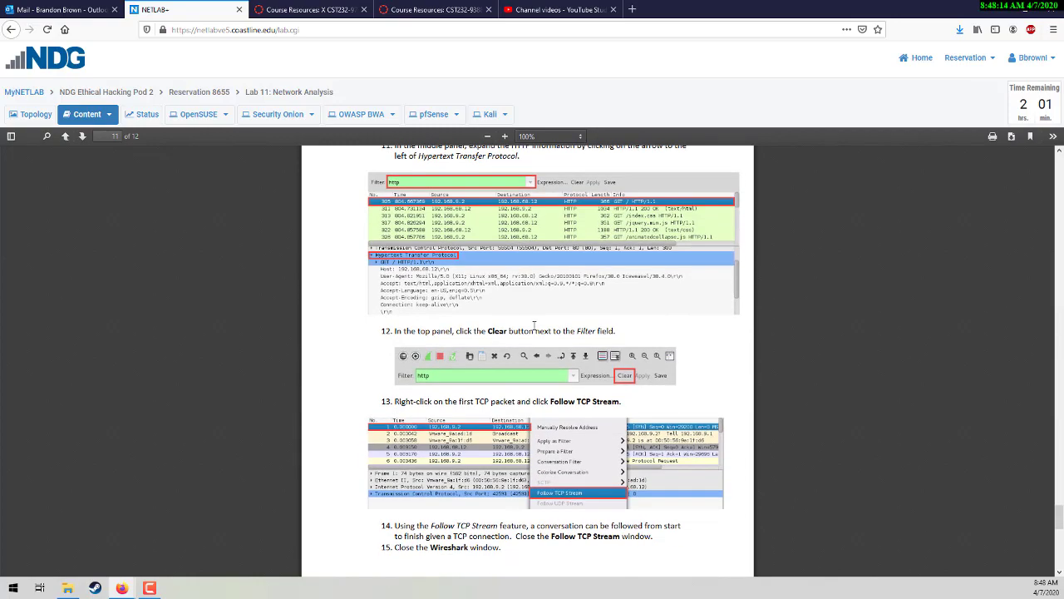
scroll(534, 330, "down", 2)
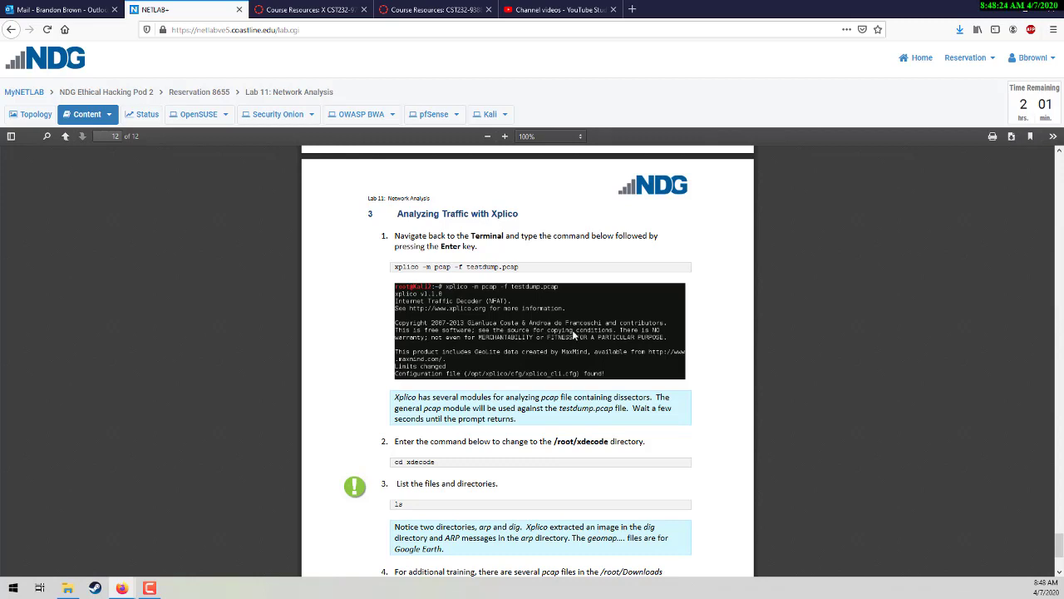
scroll(703, 358, "down", 2)
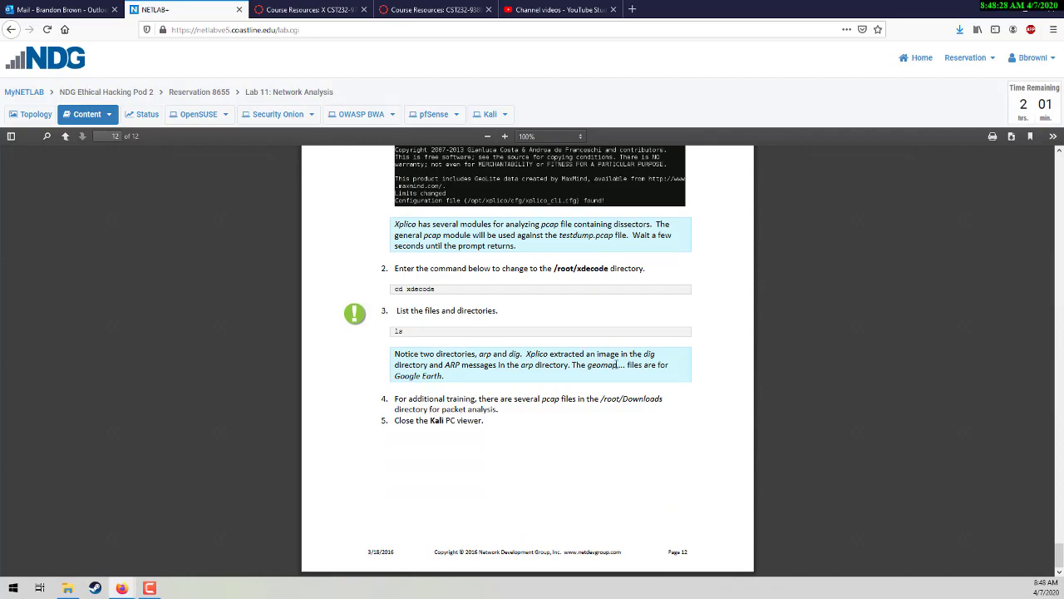
scroll(607, 353, "up", 10)
Step: Scroll the lab PDF back up to page 1, the Lab 11: Network Analysis title page
scroll(616, 369, "up", 20)
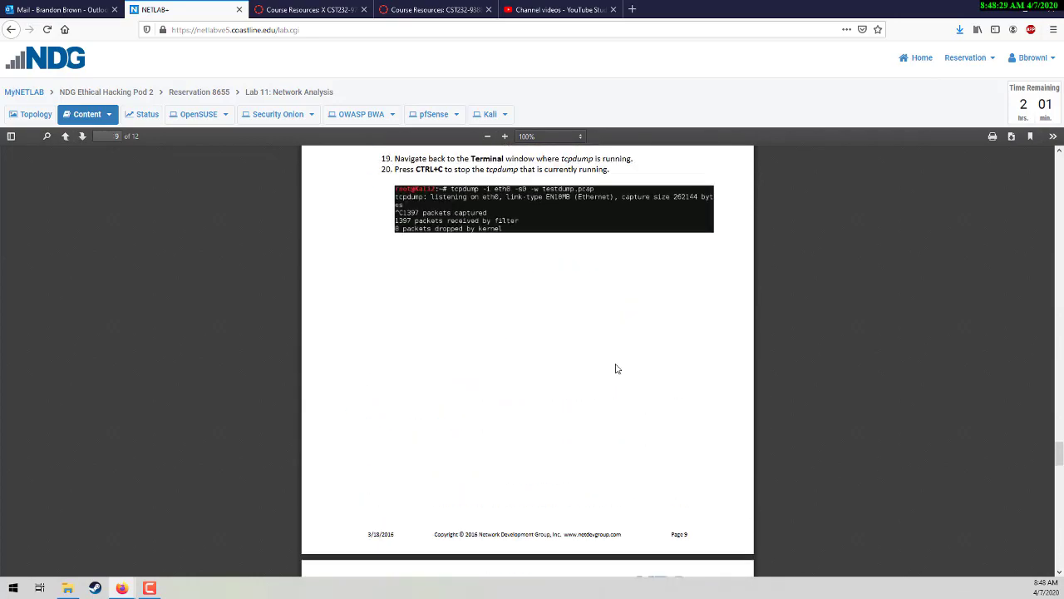
scroll(616, 368, "up", 20)
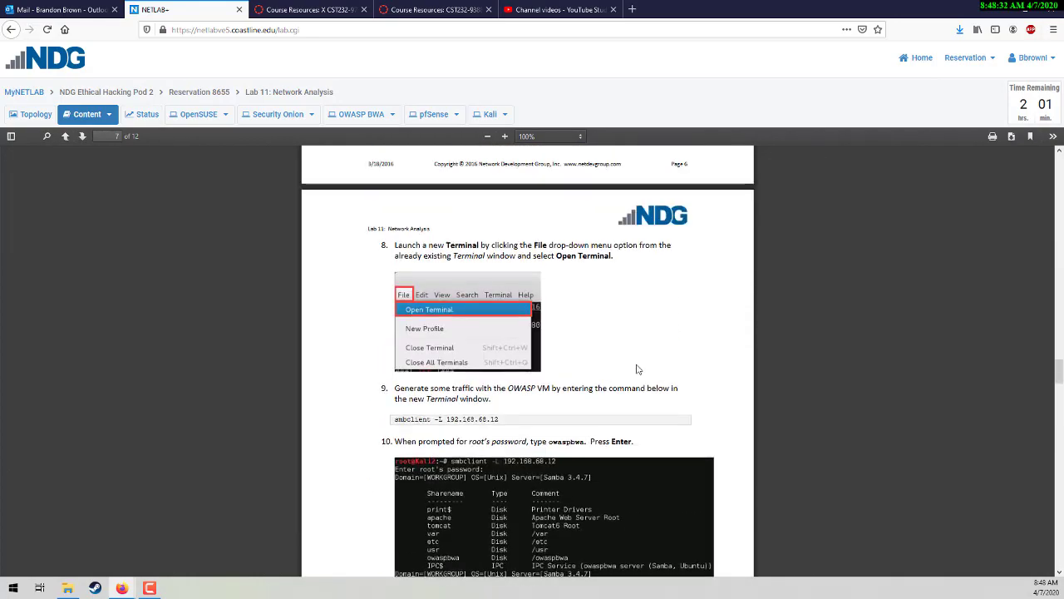
scroll(638, 369, "up", 20)
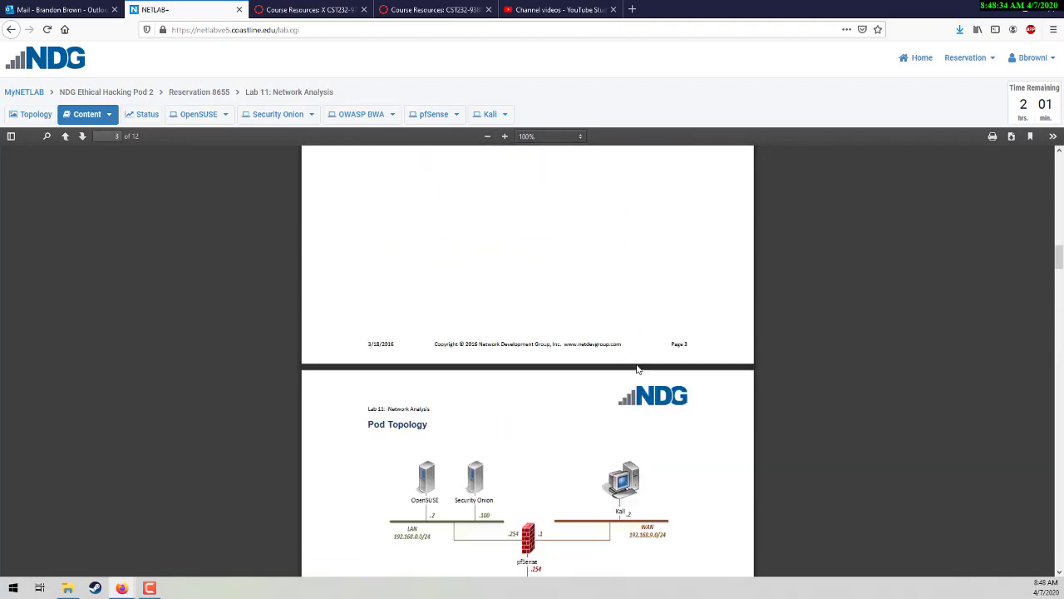
scroll(638, 369, "up", 10)
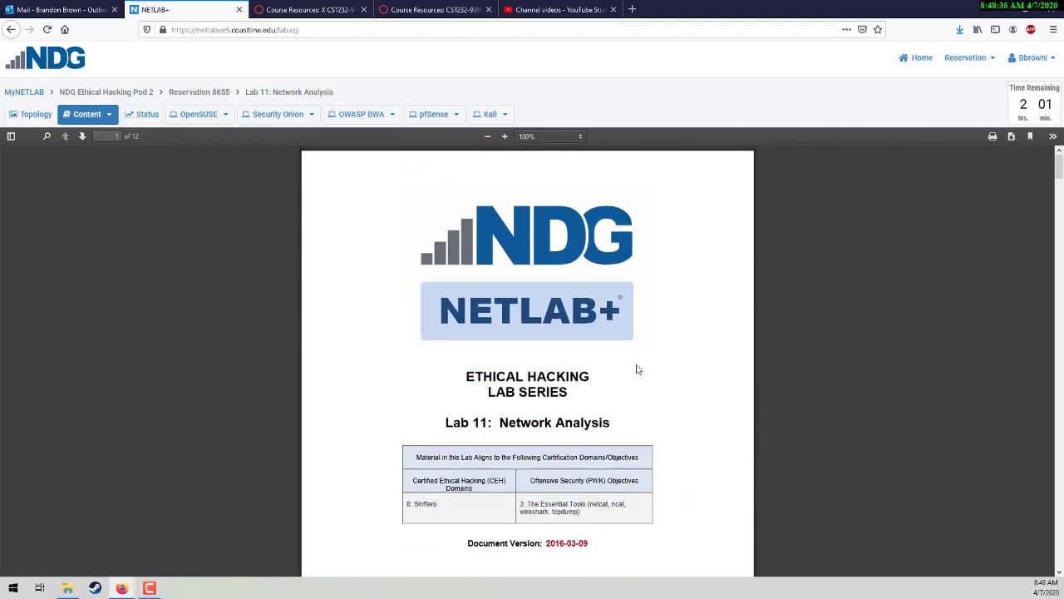